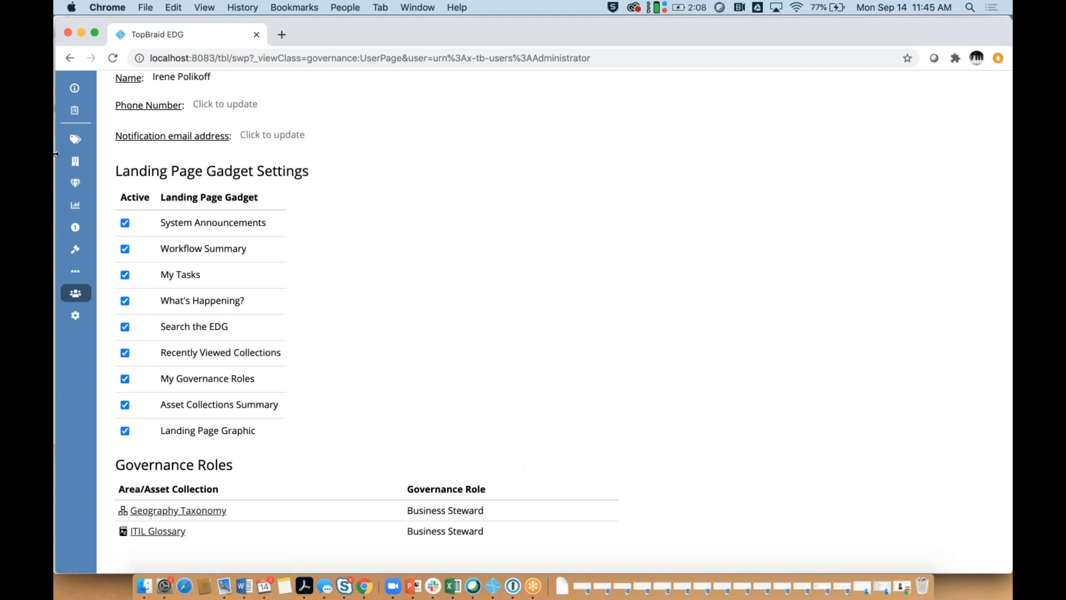
Step: Browse Governance Areas to the Finance Business Steward role, showing viewer permission and two users
{"action": "left_click", "coordinate": [71, 146]}
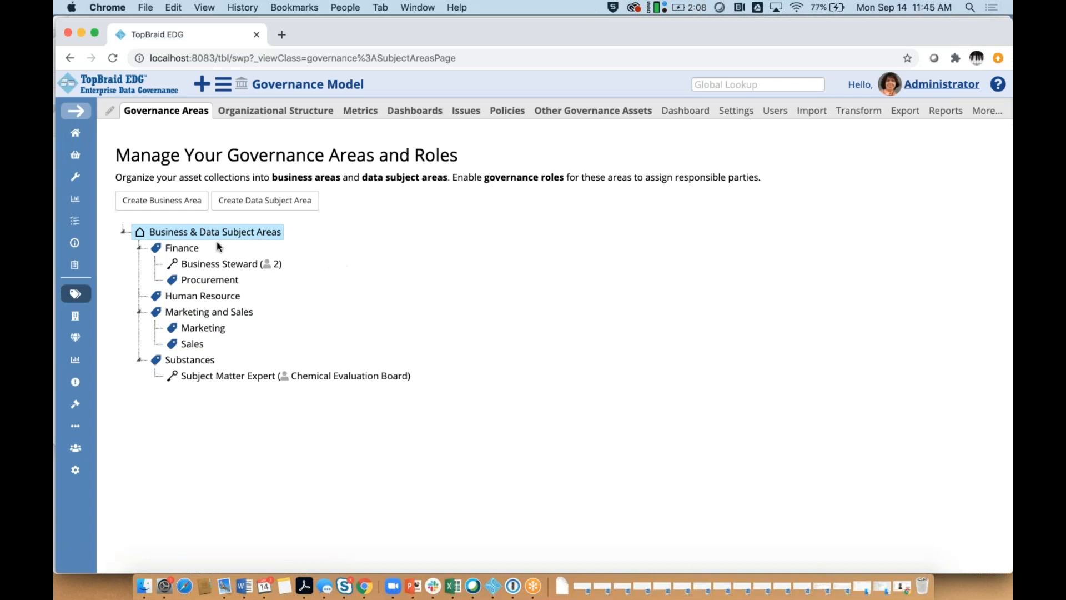
{"action": "left_click", "coordinate": [183, 248]}
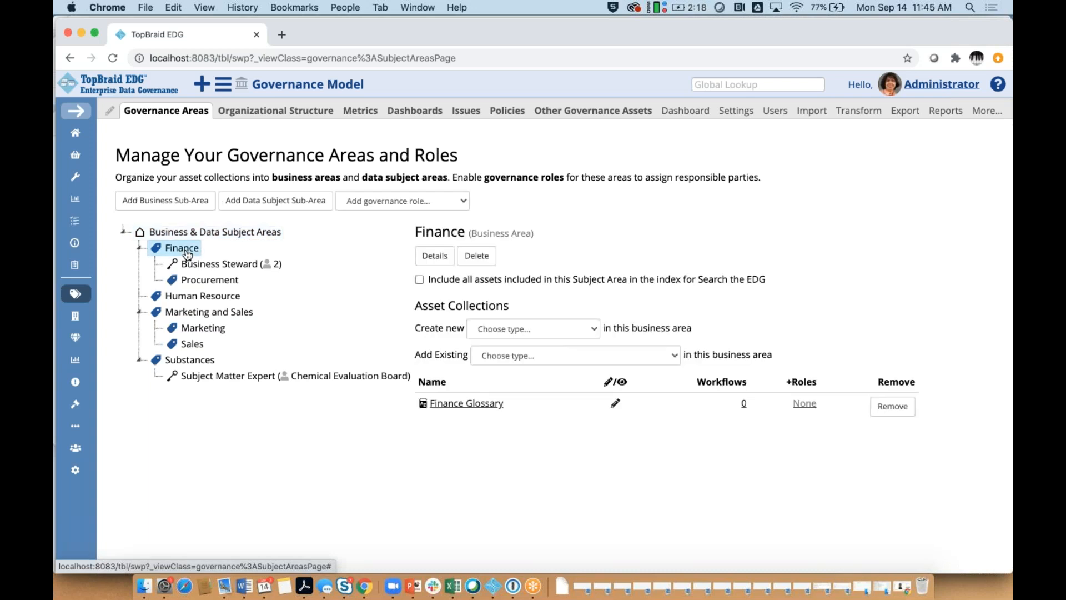
{"action": "left_click", "coordinate": [189, 280]}
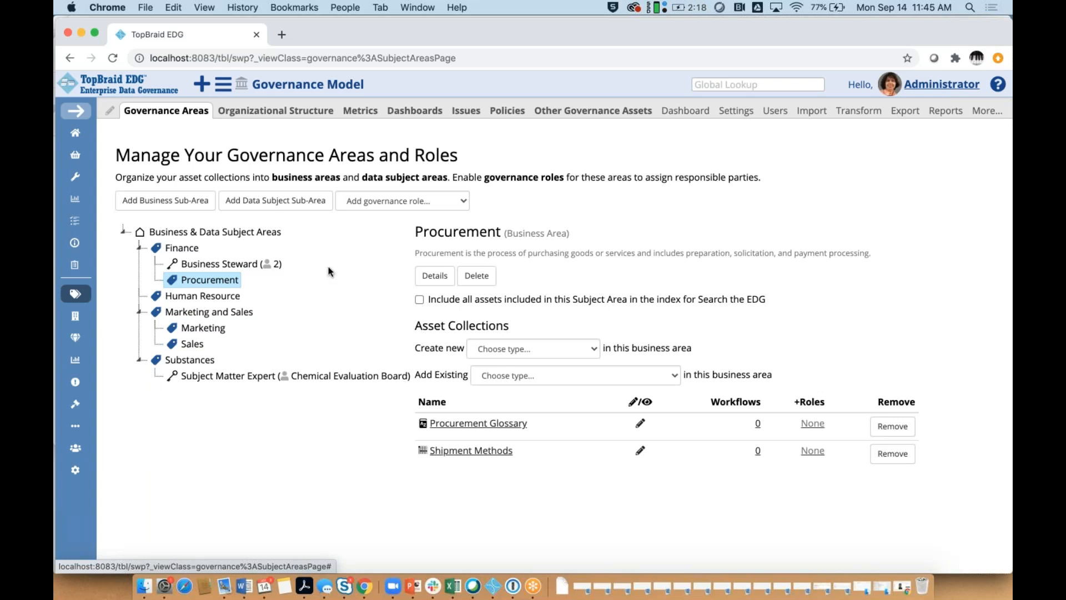
{"action": "left_click", "coordinate": [197, 268]}
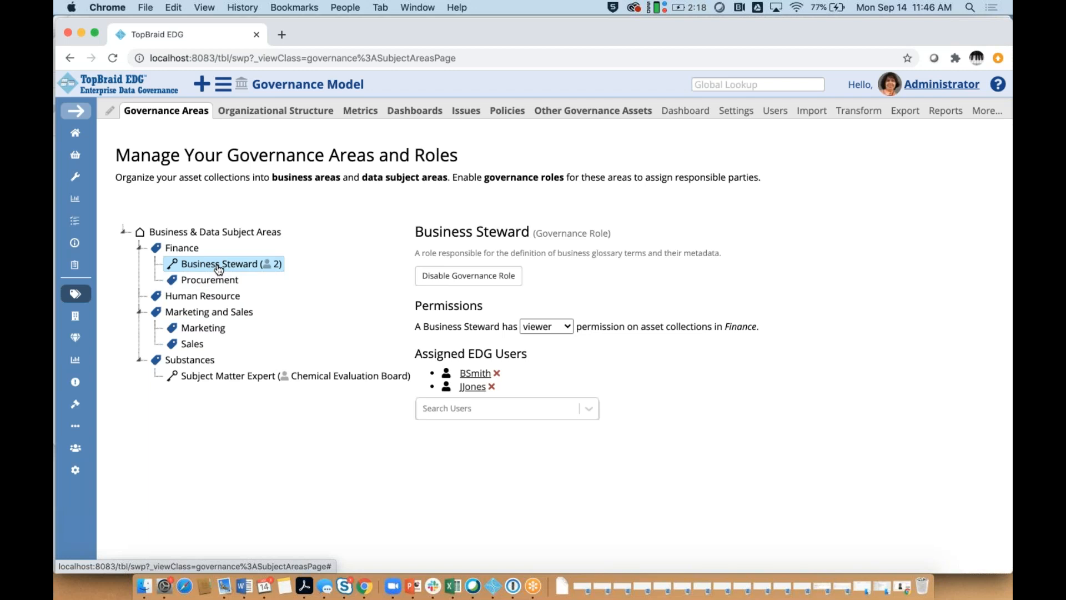
Step: Change the Finance Business Steward permission from viewer to editor
{"action": "left_click", "coordinate": [589, 410]}
{"action": "left_click", "coordinate": [676, 418]}
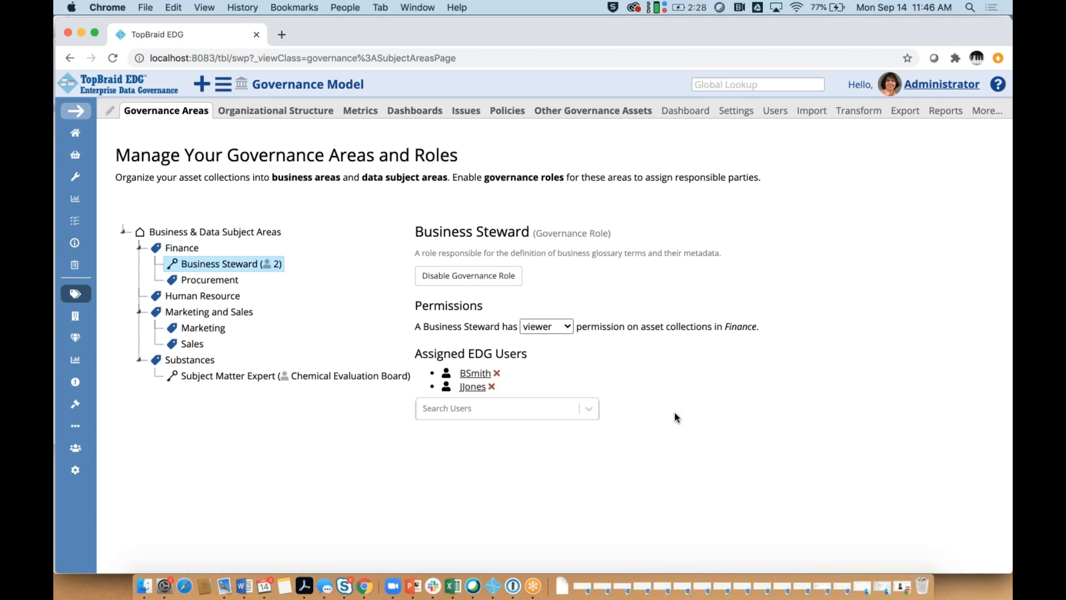
{"action": "left_click", "coordinate": [565, 326]}
{"action": "left_click", "coordinate": [641, 364]}
{"action": "left_click", "coordinate": [566, 327]}
{"action": "left_click", "coordinate": [558, 311]}
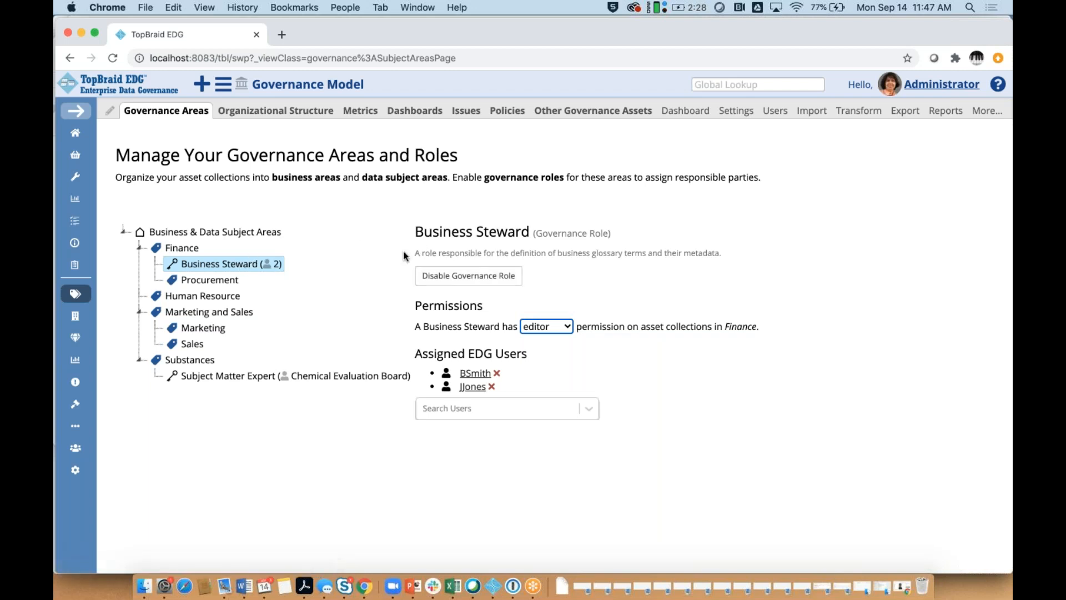
Step: Highlight the Business Steward role description text, then clear the highlight
{"action": "left_click", "coordinate": [723, 260]}
{"action": "left_click_drag", "start_coordinate": [516, 261], "coordinate": [414, 256]}
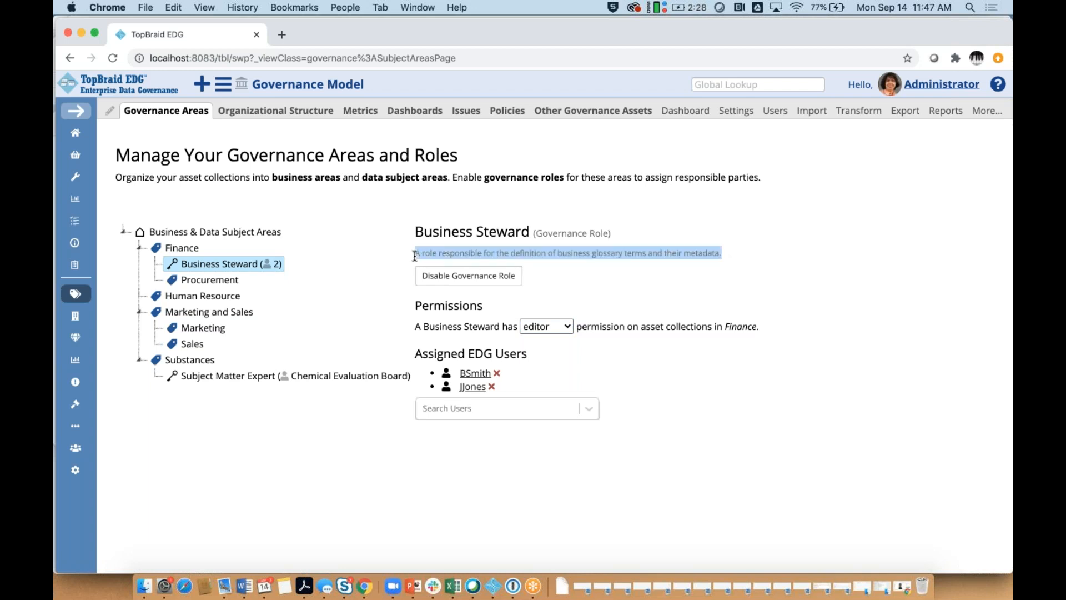
{"action": "left_click", "coordinate": [683, 285]}
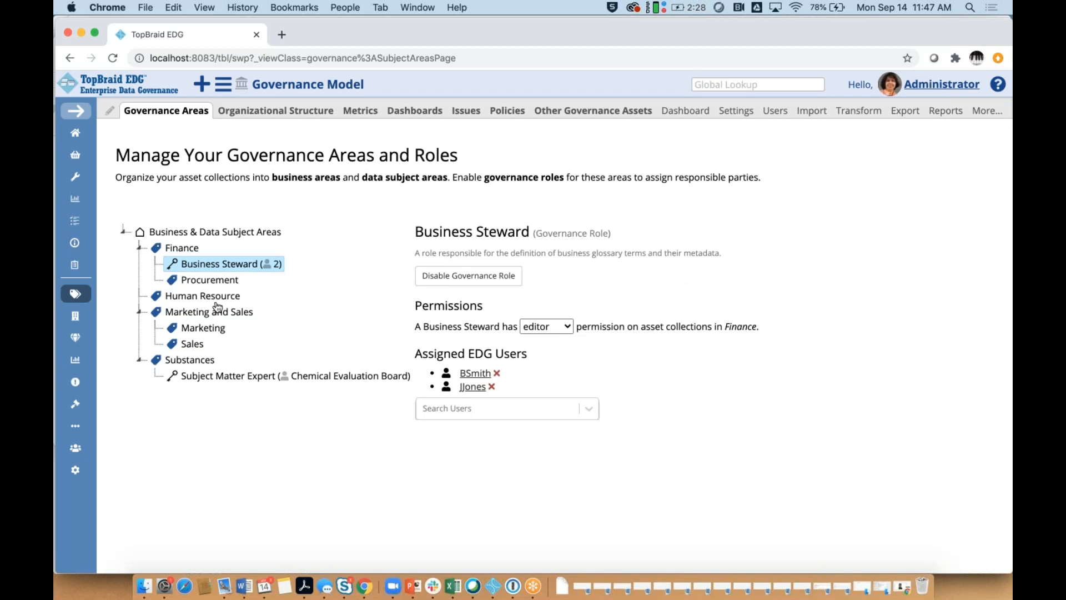
Step: Add a Subject Matter Expert (SME) role to Procurement and view the new role's details
{"action": "left_click", "coordinate": [217, 281]}
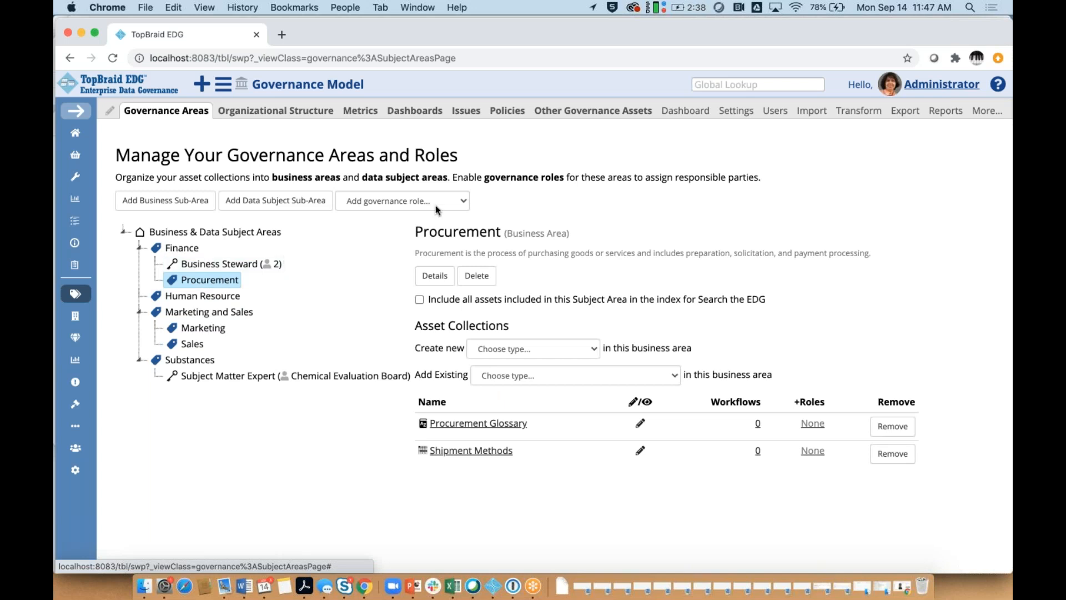
{"action": "left_click", "coordinate": [454, 202]}
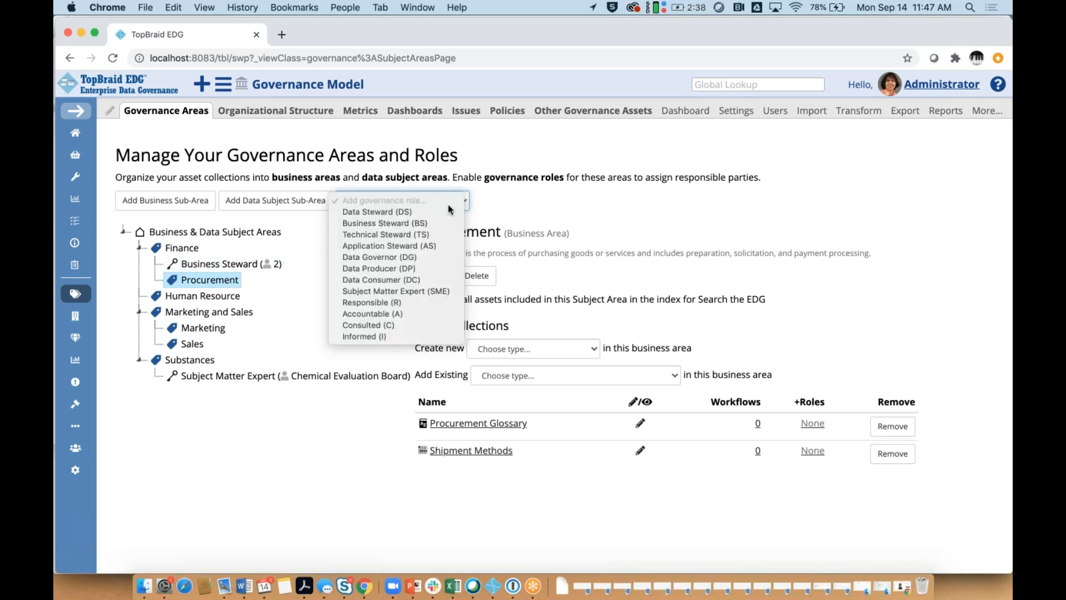
{"action": "left_click", "coordinate": [411, 291]}
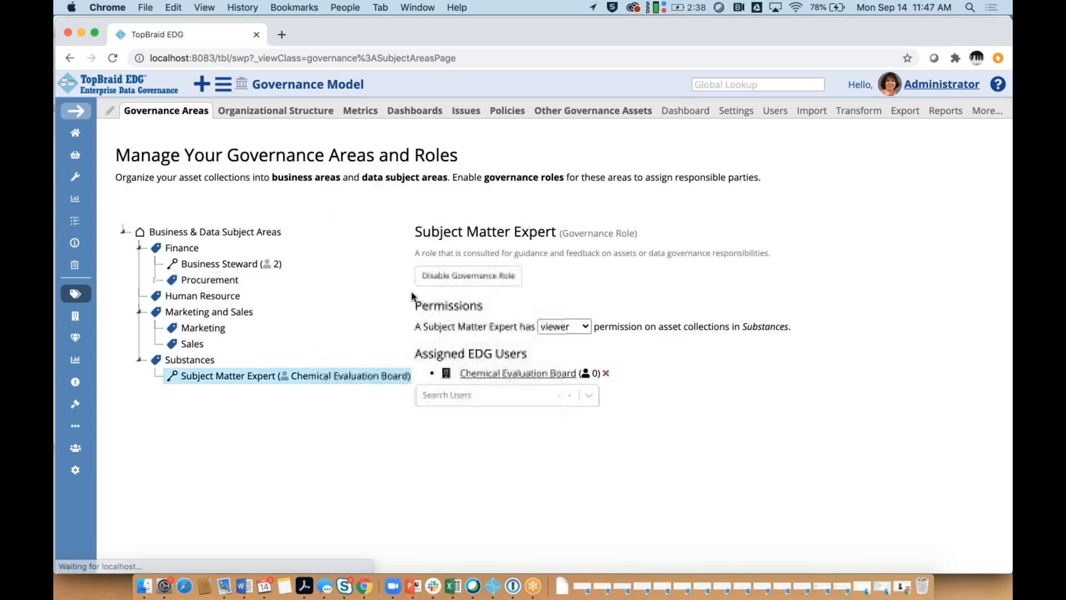
{"action": "left_click", "coordinate": [194, 283]}
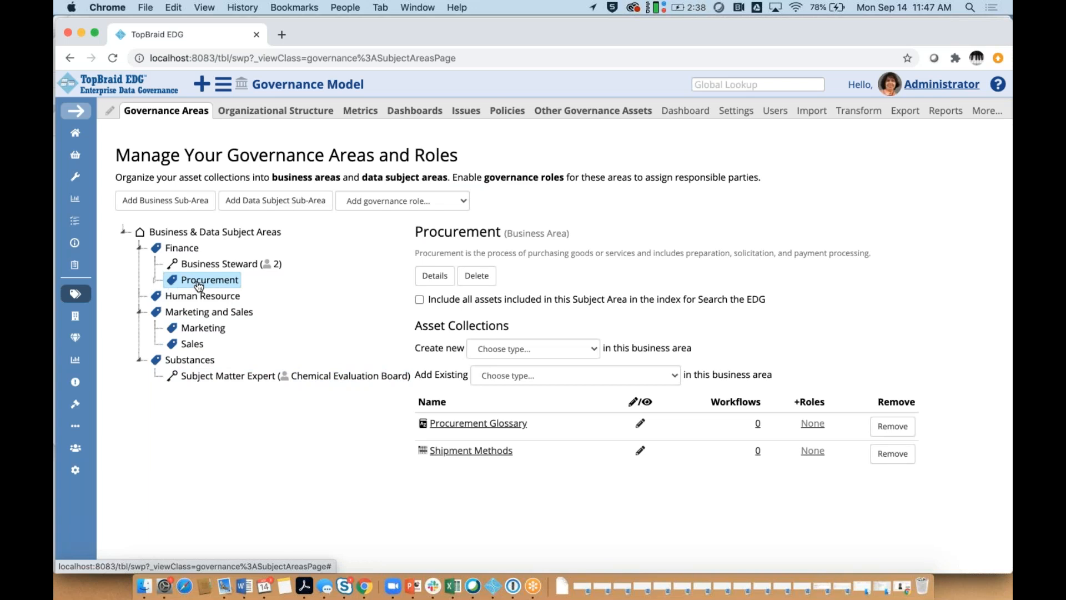
{"action": "left_click", "coordinate": [156, 281]}
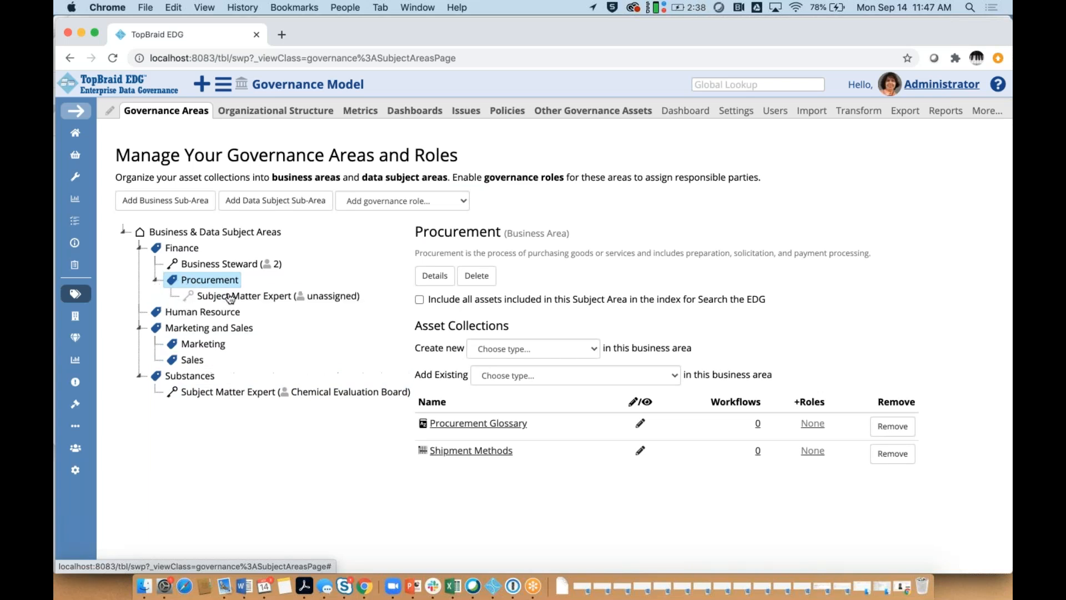
{"action": "left_click", "coordinate": [232, 298]}
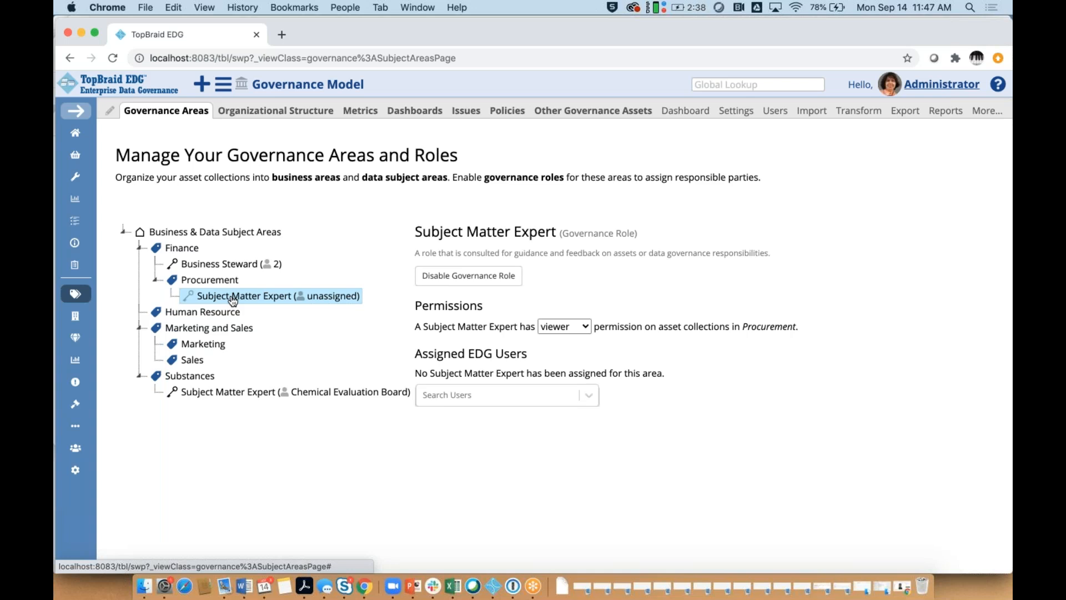
Step: Assign the Procurement Department organization to the Procurement Subject Matter Expert role
{"action": "left_click", "coordinate": [588, 396]}
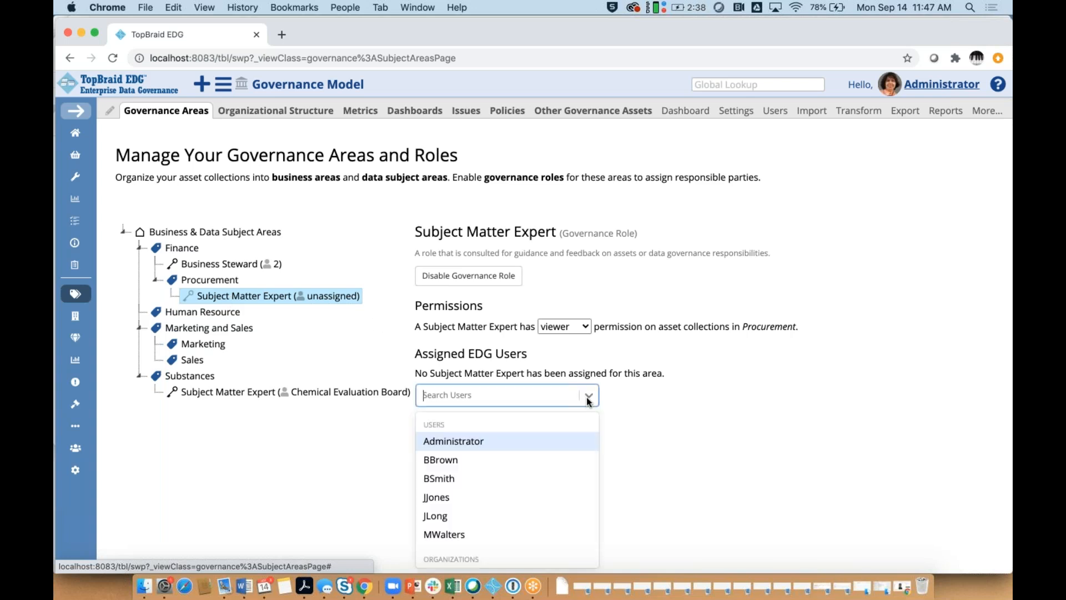
{"action": "scroll", "coordinate": [587, 466], "scroll_direction": "down", "scroll_amount": 2}
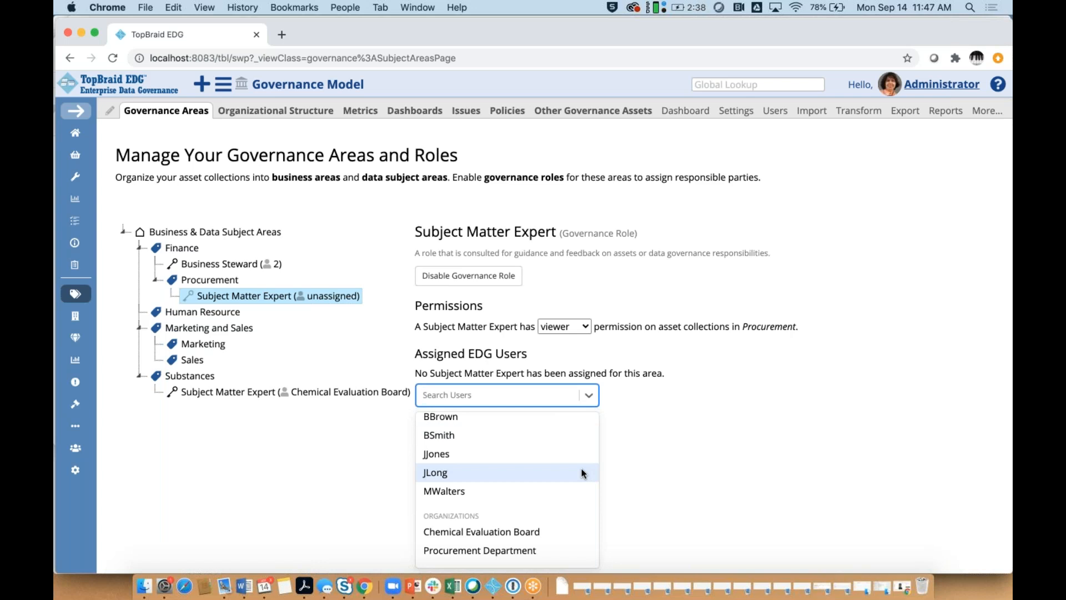
{"action": "left_click", "coordinate": [531, 550]}
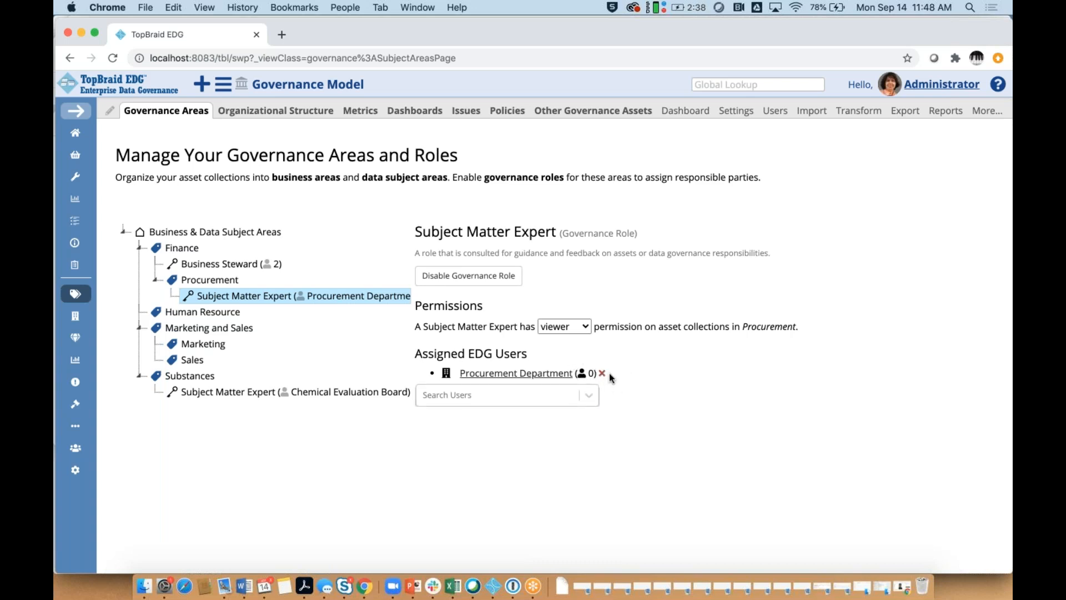
{"action": "left_click", "coordinate": [505, 374]}
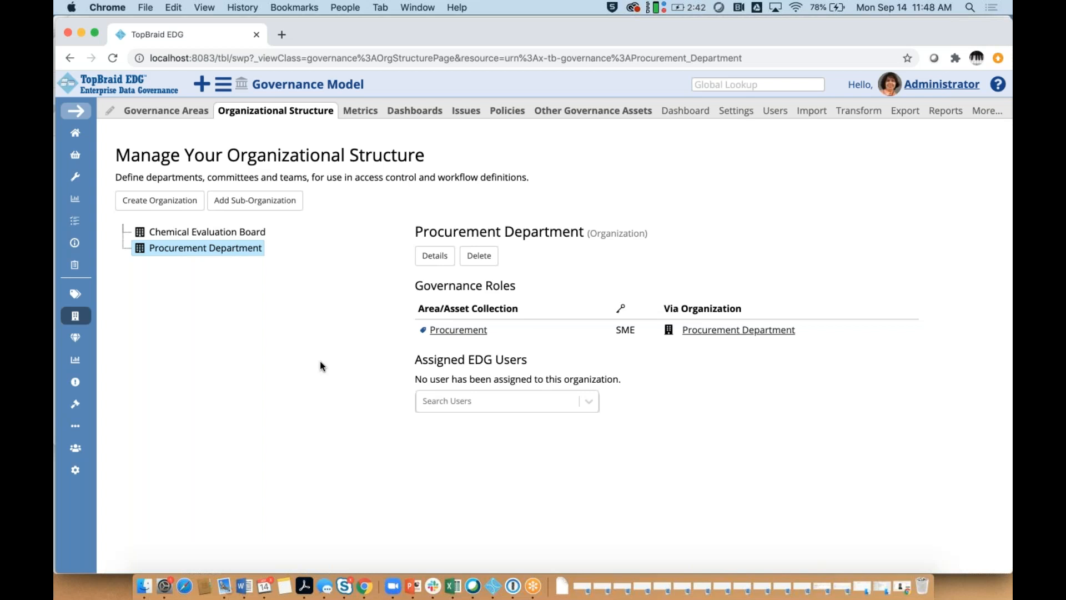
Step: Add two users to the Procurement Department organization
{"action": "left_click", "coordinate": [588, 407]}
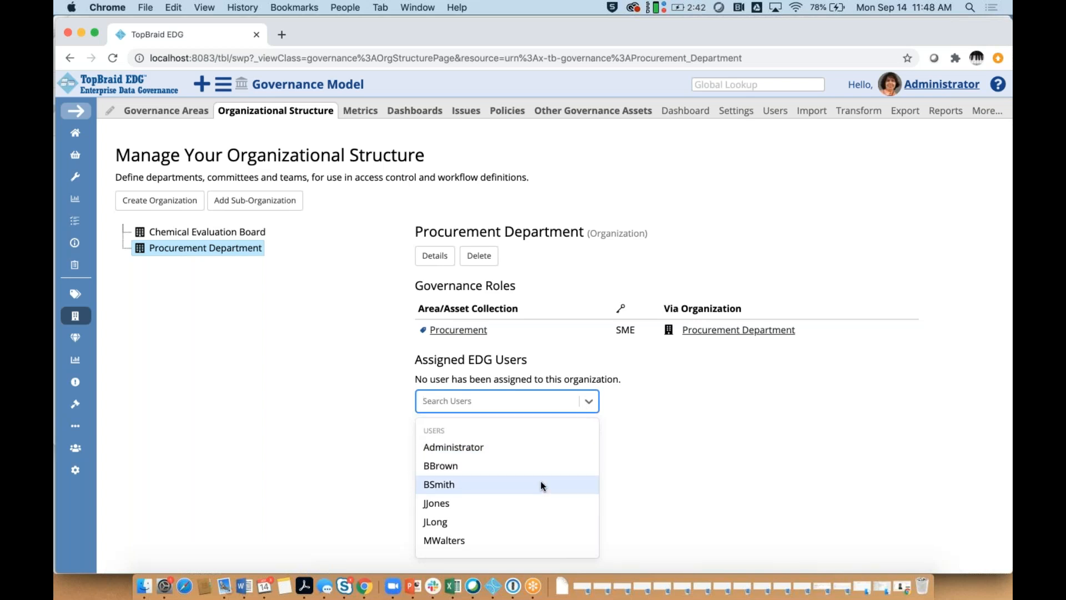
{"action": "left_click", "coordinate": [532, 465]}
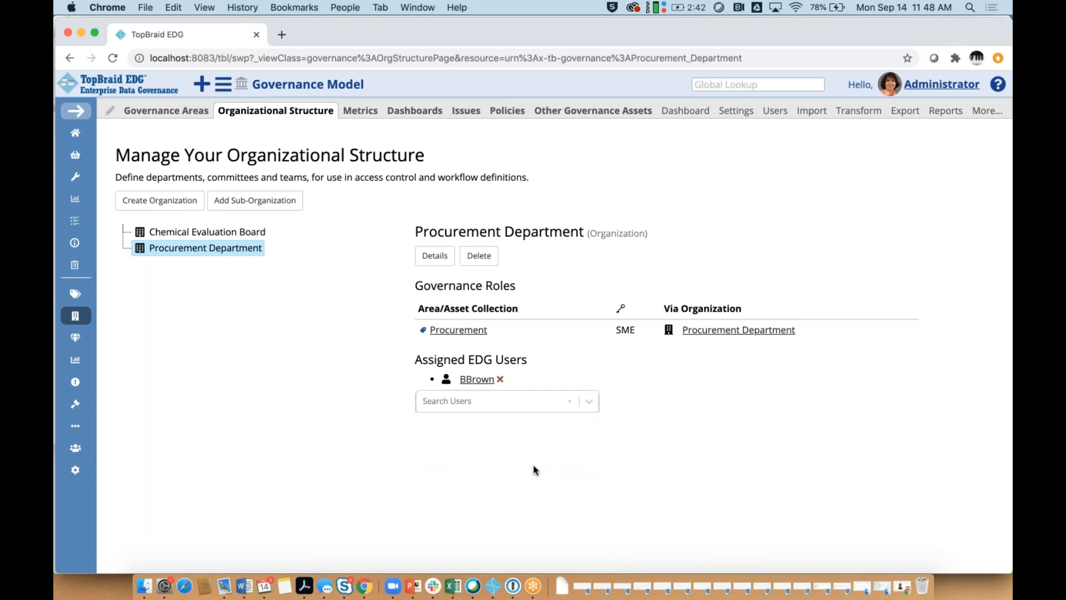
{"action": "left_click", "coordinate": [588, 406]}
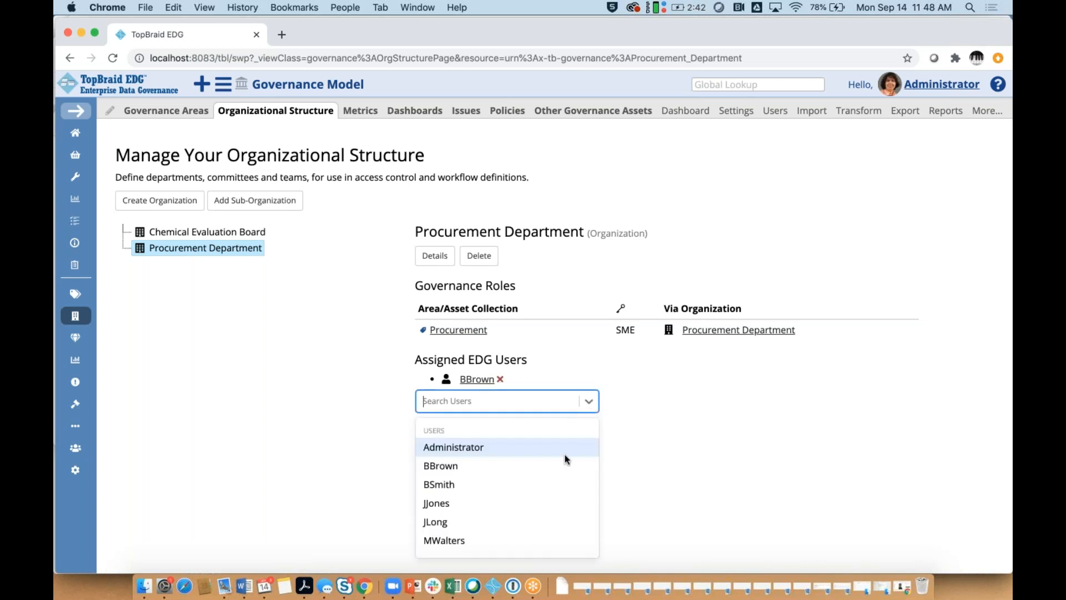
{"action": "left_click", "coordinate": [511, 537]}
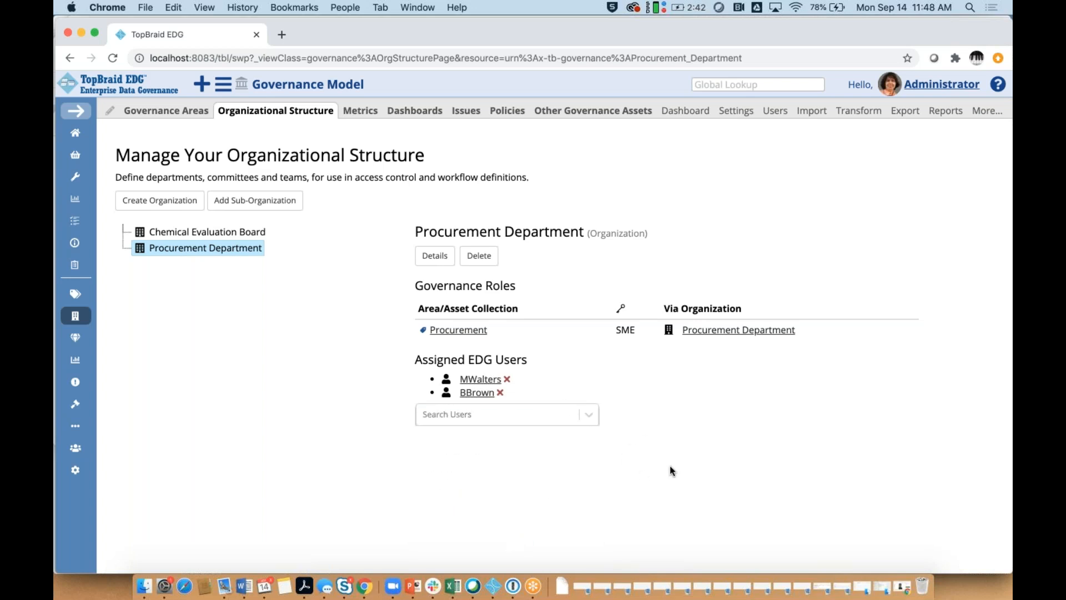
{"action": "left_click", "coordinate": [76, 295]}
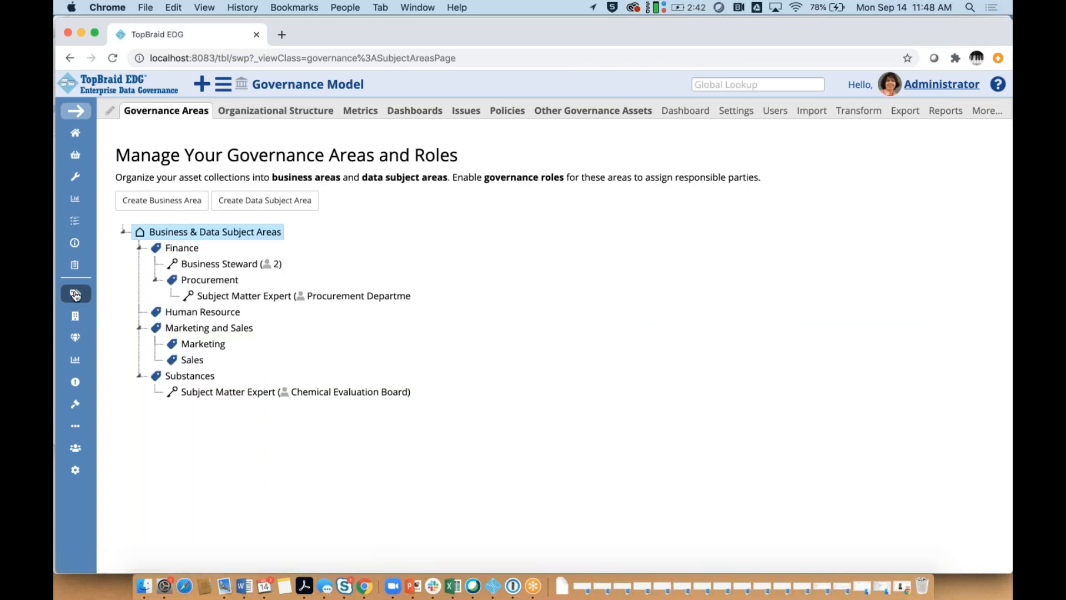
Step: Check the Procurement SME role, then open Procurement Glossary from Procurement's asset collections
{"action": "left_click", "coordinate": [198, 299]}
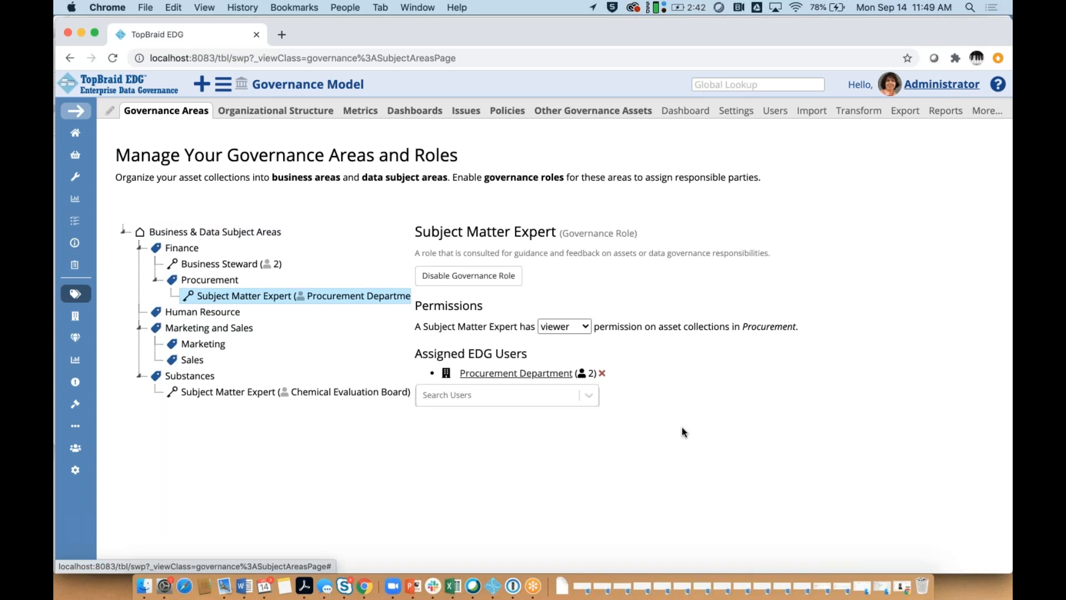
{"action": "left_click", "coordinate": [221, 282]}
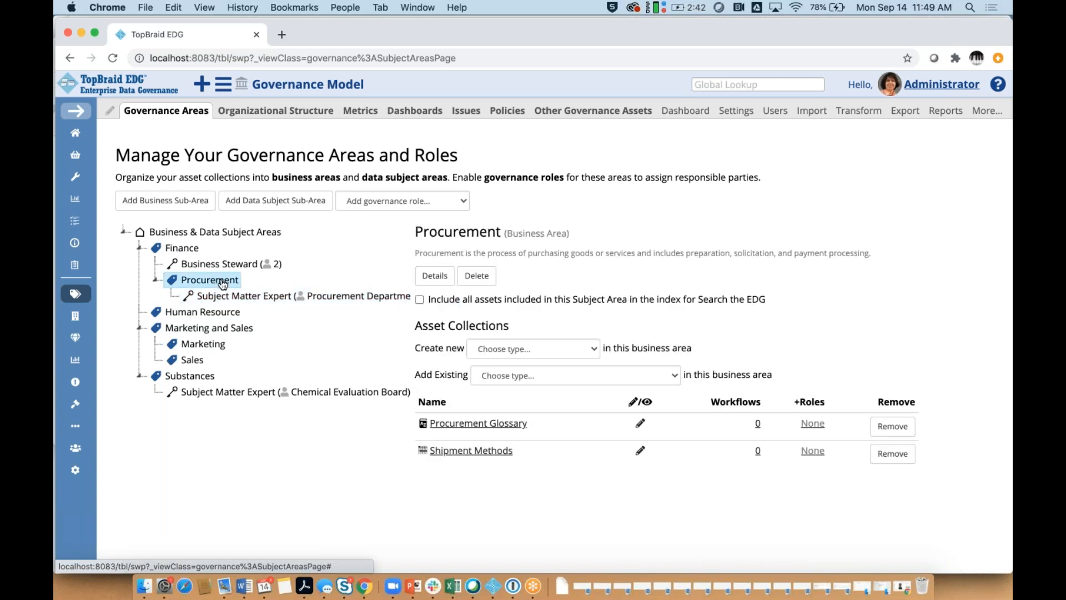
{"action": "left_click", "coordinate": [479, 423]}
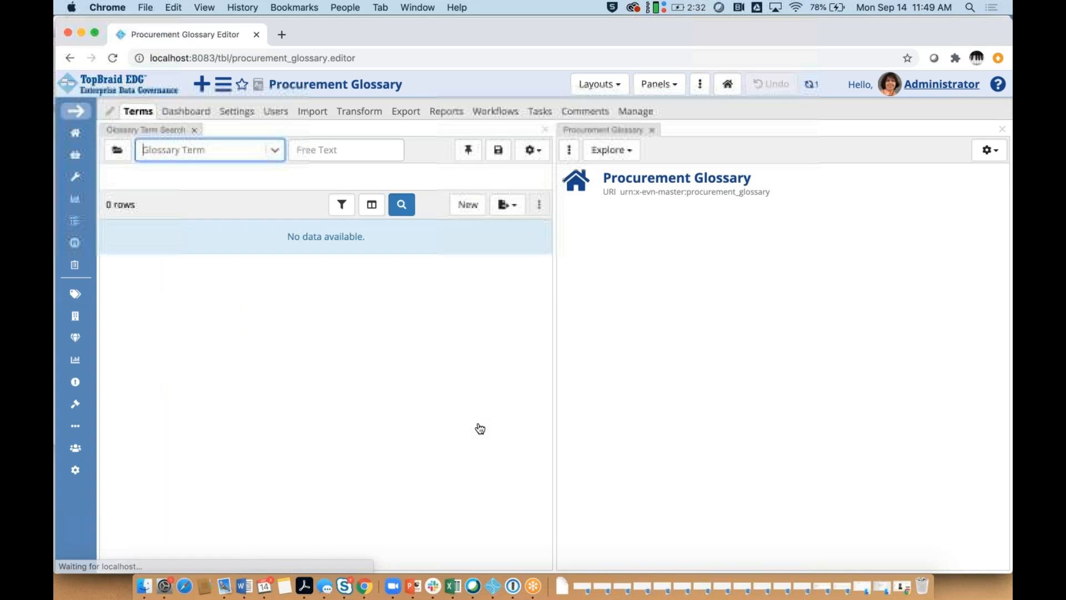
{"action": "left_click", "coordinate": [280, 114]}
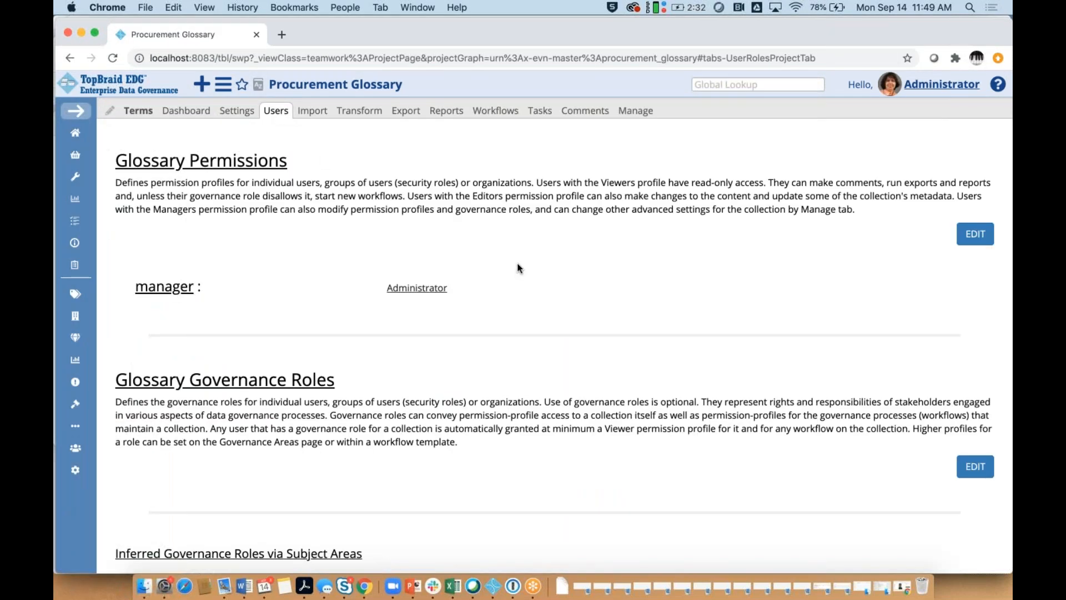
{"action": "scroll", "coordinate": [518, 268], "scroll_direction": "down", "scroll_amount": 5}
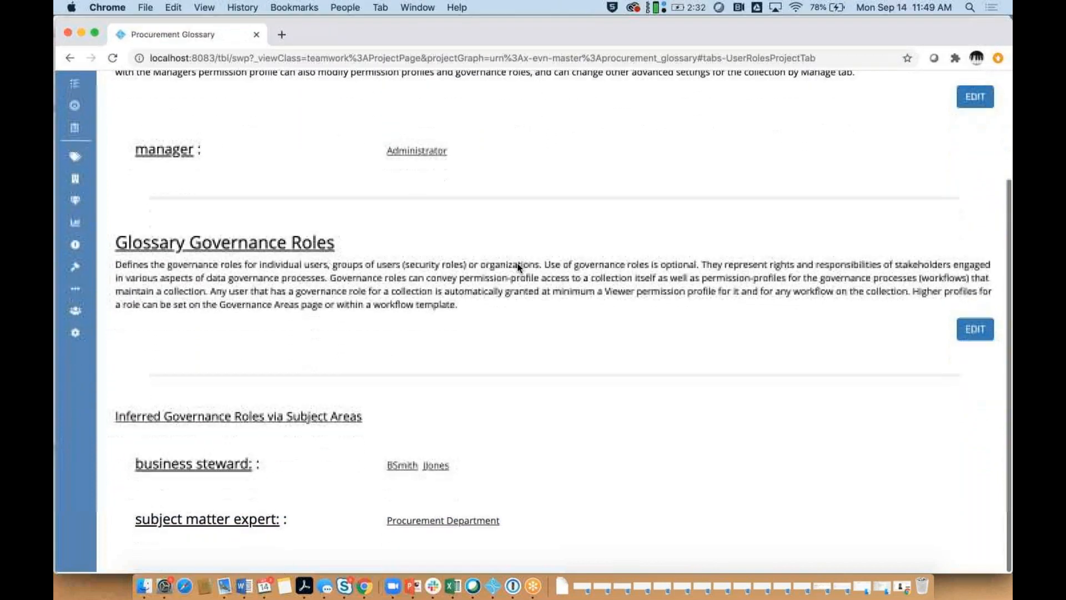
{"action": "scroll", "coordinate": [389, 404], "scroll_direction": "up", "scroll_amount": 1}
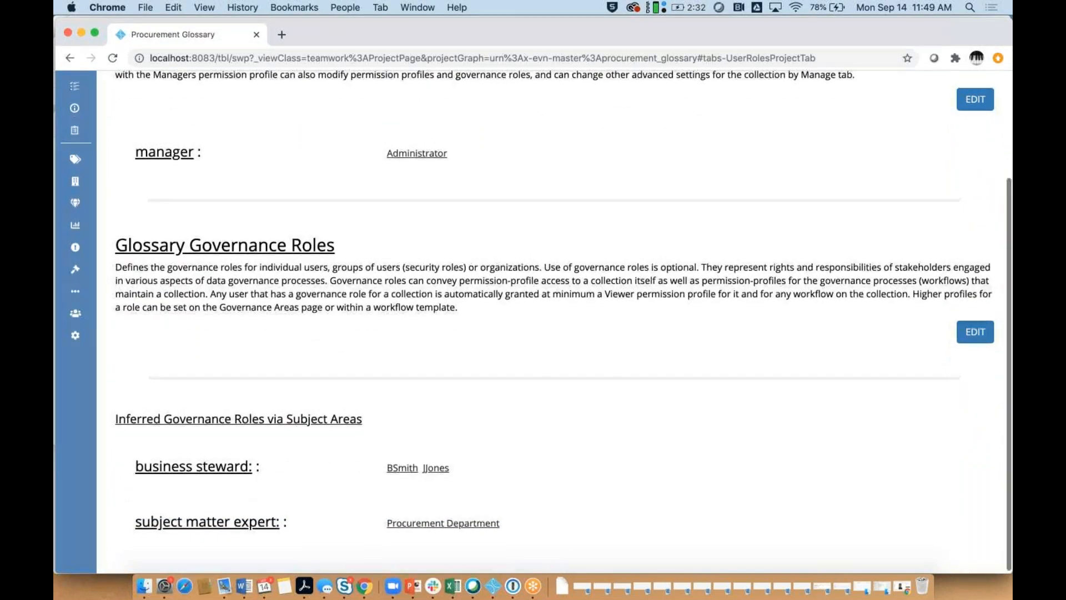
{"action": "scroll", "coordinate": [483, 416], "scroll_direction": "down", "scroll_amount": 1}
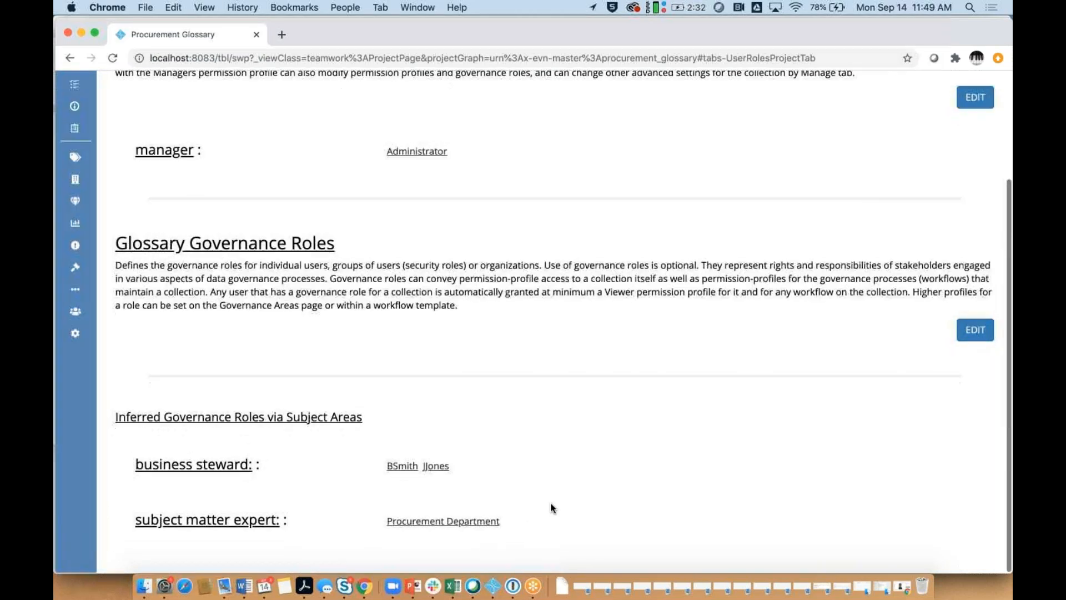
{"action": "left_click", "coordinate": [978, 362]}
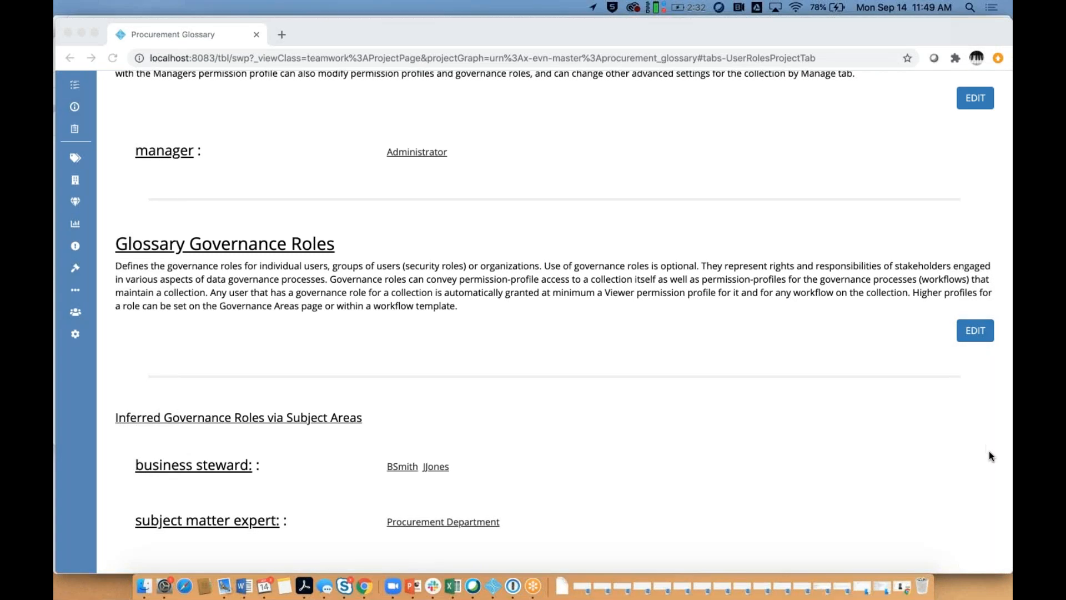
{"action": "left_click", "coordinate": [963, 334]}
Step: Assign a user as the Procurement Glossary's data steward and save the governance roles
{"action": "left_click", "coordinate": [967, 335]}
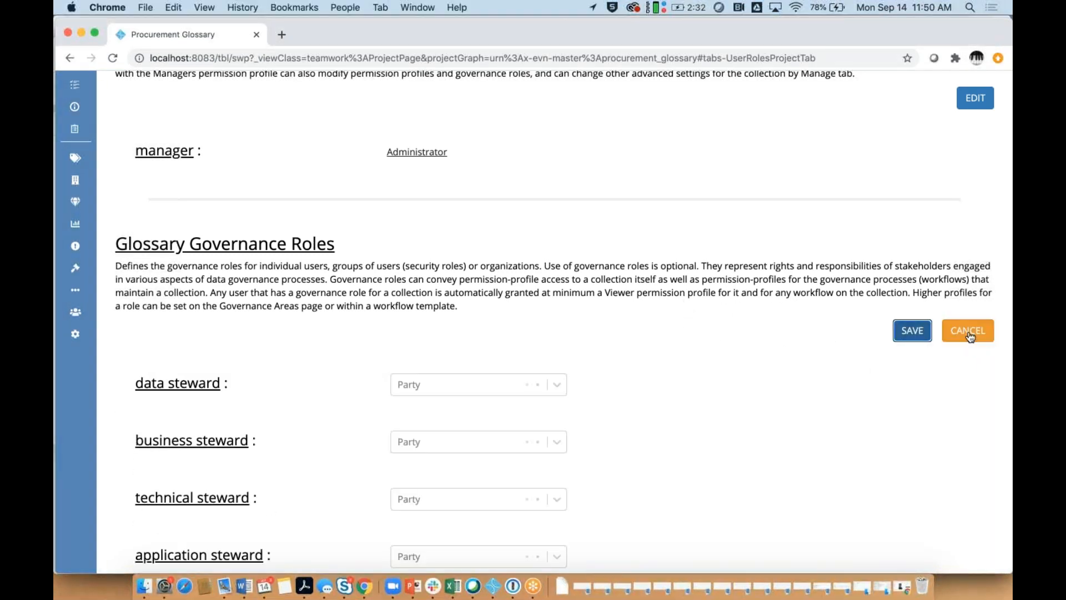
{"action": "scroll", "coordinate": [746, 394], "scroll_direction": "down", "scroll_amount": 2}
{"action": "scroll", "coordinate": [745, 394], "scroll_direction": "down", "scroll_amount": 3}
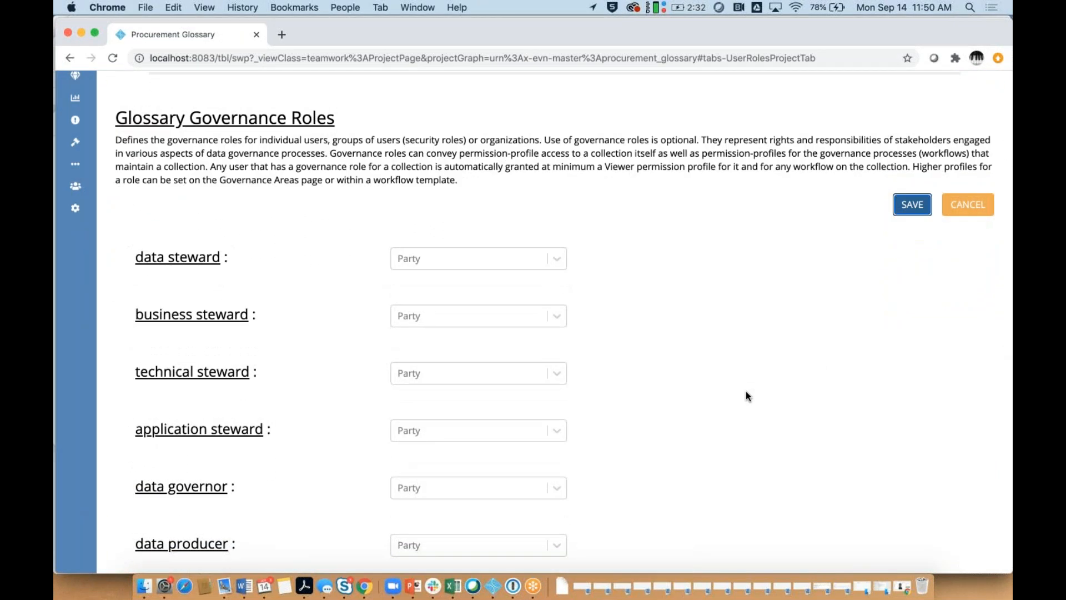
{"action": "scroll", "coordinate": [745, 391], "scroll_direction": "down", "scroll_amount": 1}
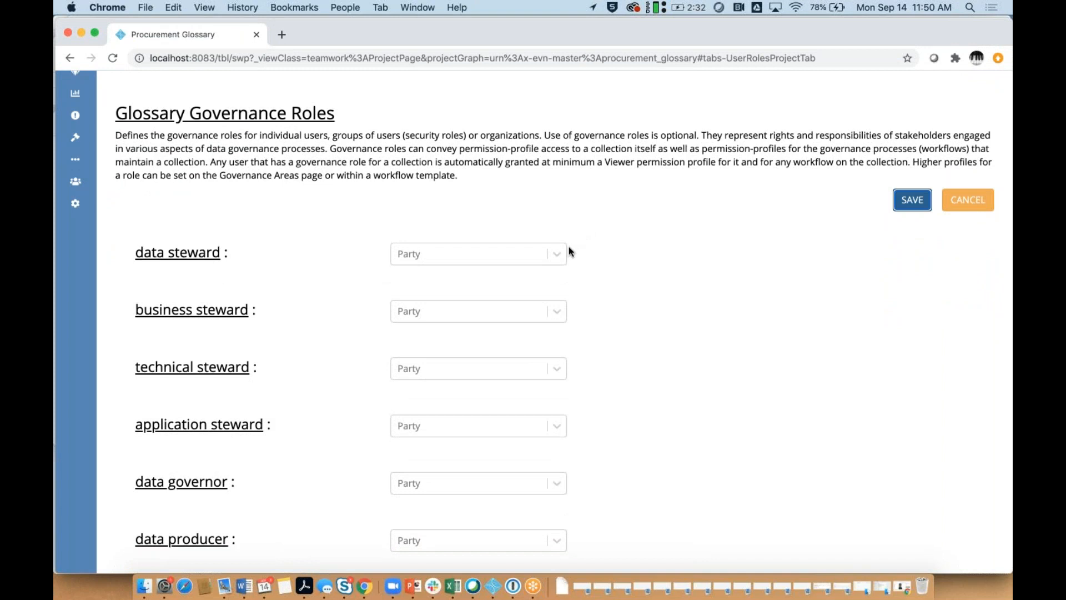
{"action": "left_click", "coordinate": [556, 255]}
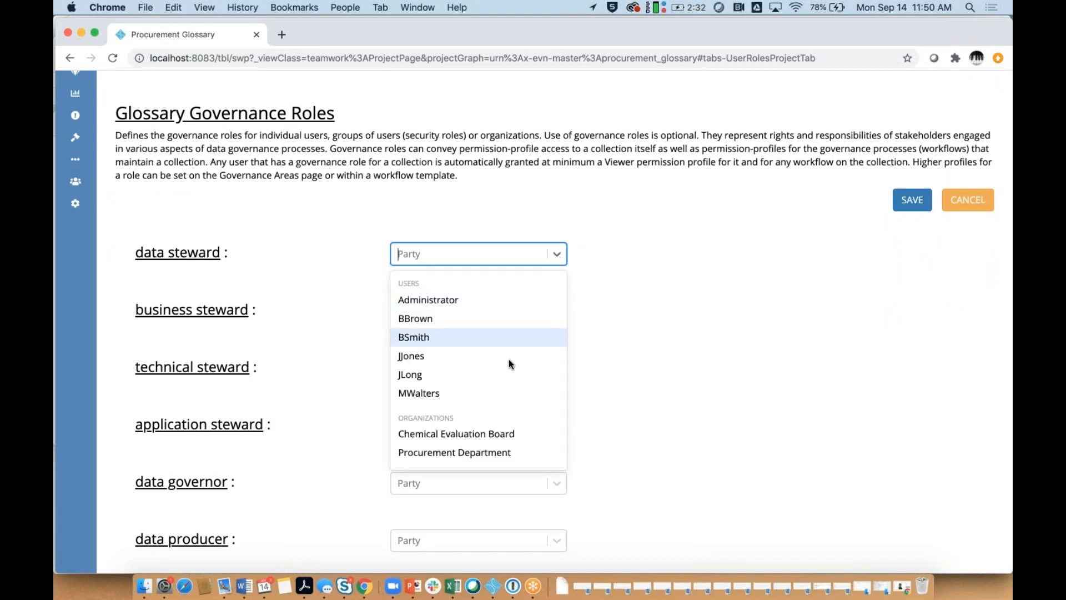
{"action": "left_click", "coordinate": [504, 373]}
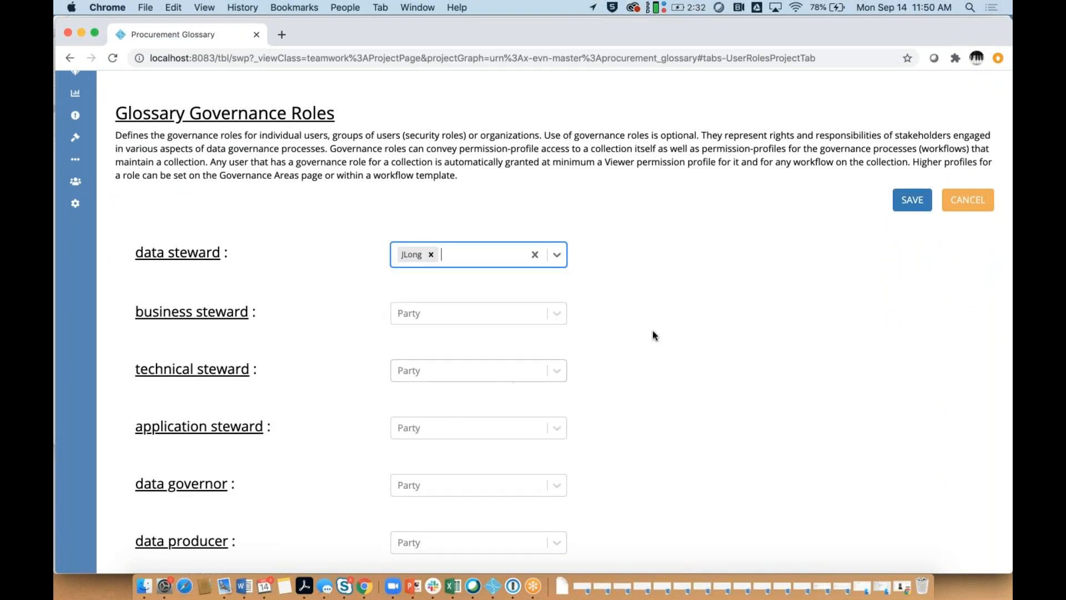
{"action": "left_click", "coordinate": [911, 200]}
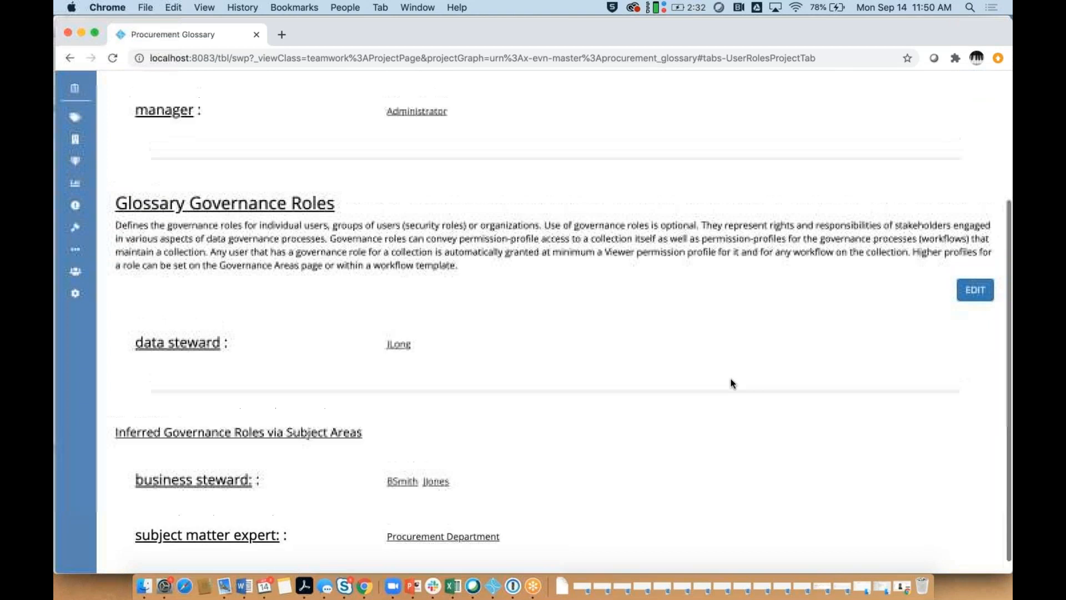
{"action": "scroll", "coordinate": [730, 383], "scroll_direction": "down", "scroll_amount": 1}
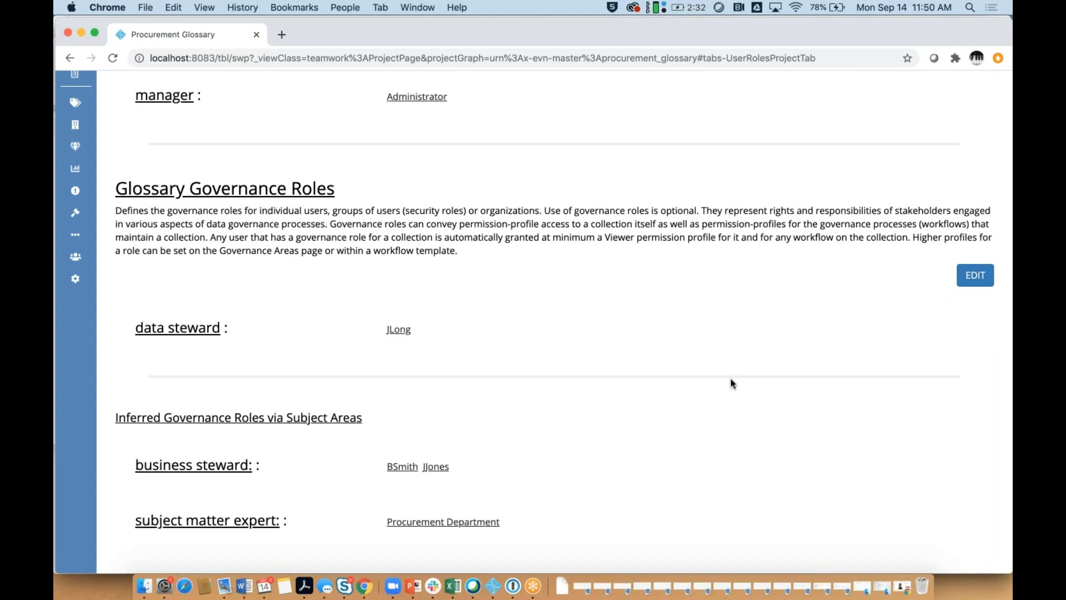
{"action": "scroll", "coordinate": [731, 384], "scroll_direction": "up", "scroll_amount": 3}
{"action": "scroll", "coordinate": [731, 384], "scroll_direction": "up", "scroll_amount": 3}
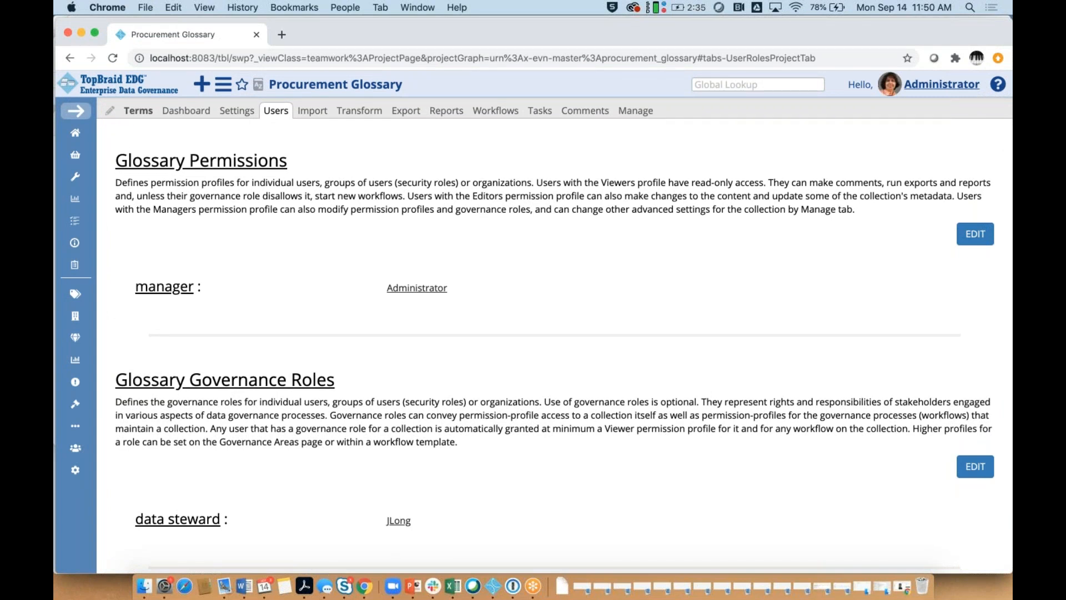
Step: Tick Enable Per-Asset Governance Roles in the glossary's Manage settings, then return to Terms
{"action": "left_click", "coordinate": [635, 113]}
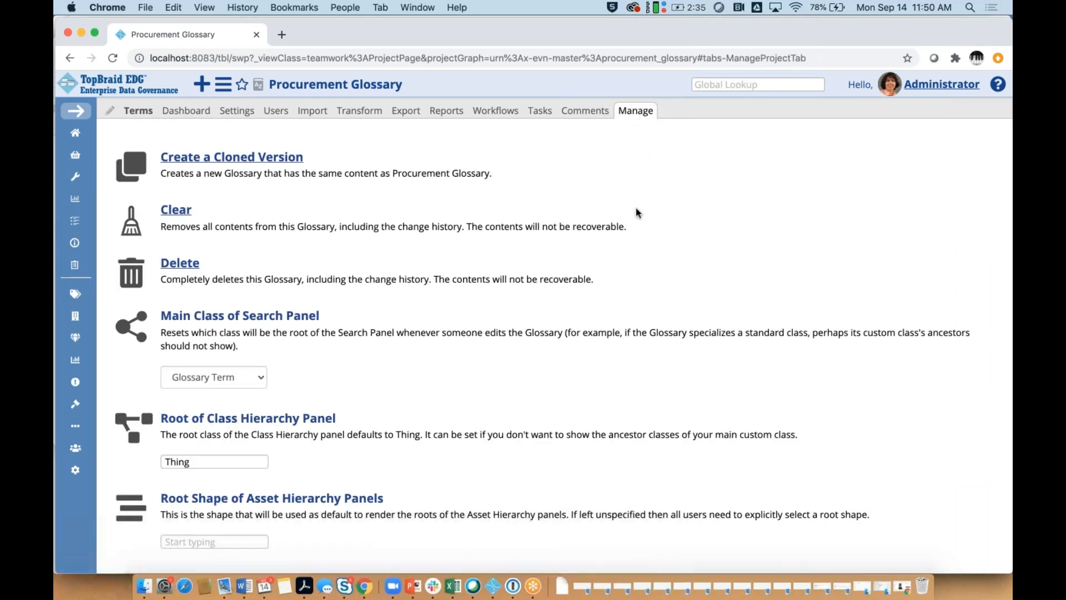
{"action": "scroll", "coordinate": [635, 208], "scroll_direction": "down", "scroll_amount": 4}
{"action": "scroll", "coordinate": [635, 210], "scroll_direction": "down", "scroll_amount": 10}
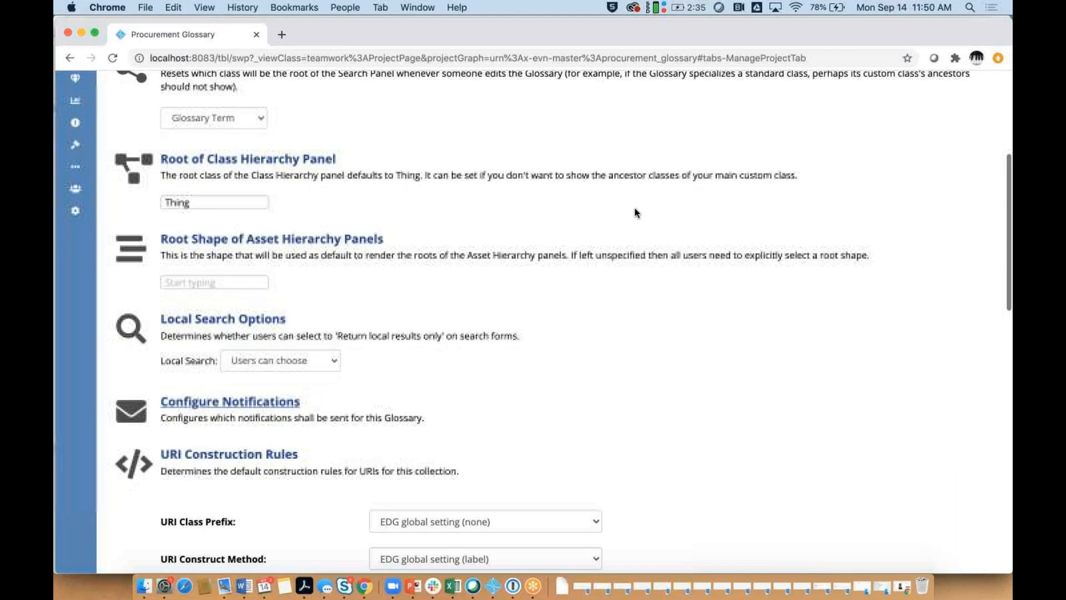
{"action": "scroll", "coordinate": [636, 212], "scroll_direction": "down", "scroll_amount": 5}
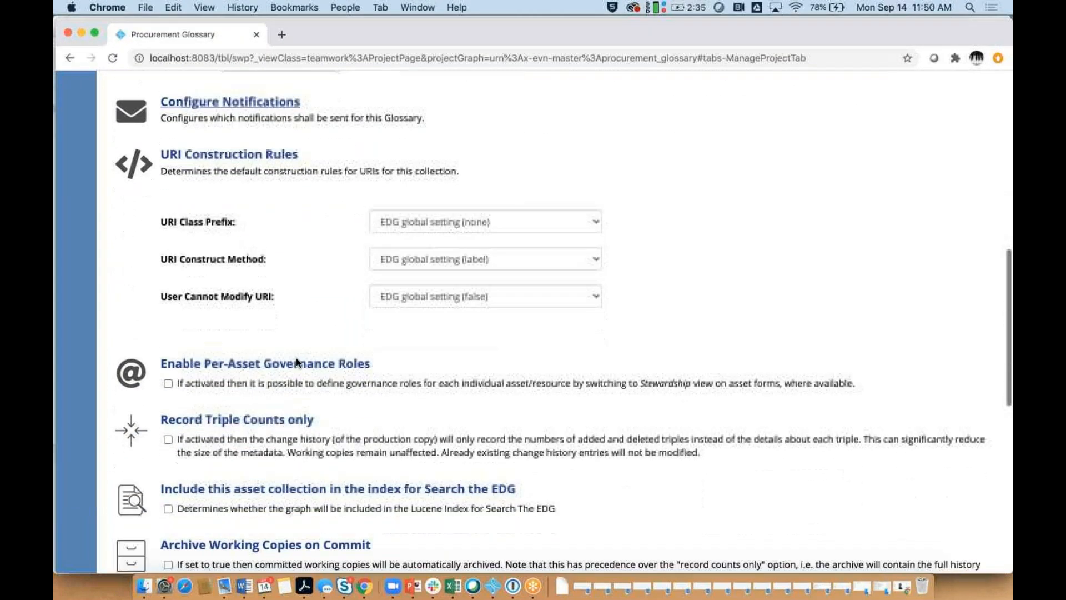
{"action": "left_click", "coordinate": [168, 383]}
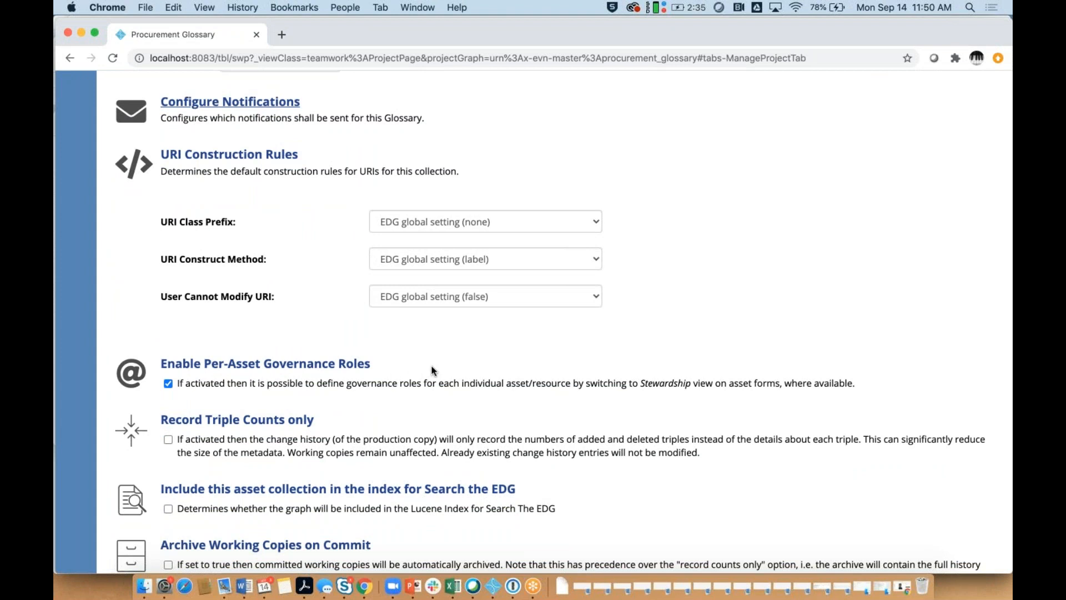
{"action": "scroll", "coordinate": [434, 371], "scroll_direction": "up", "scroll_amount": 15}
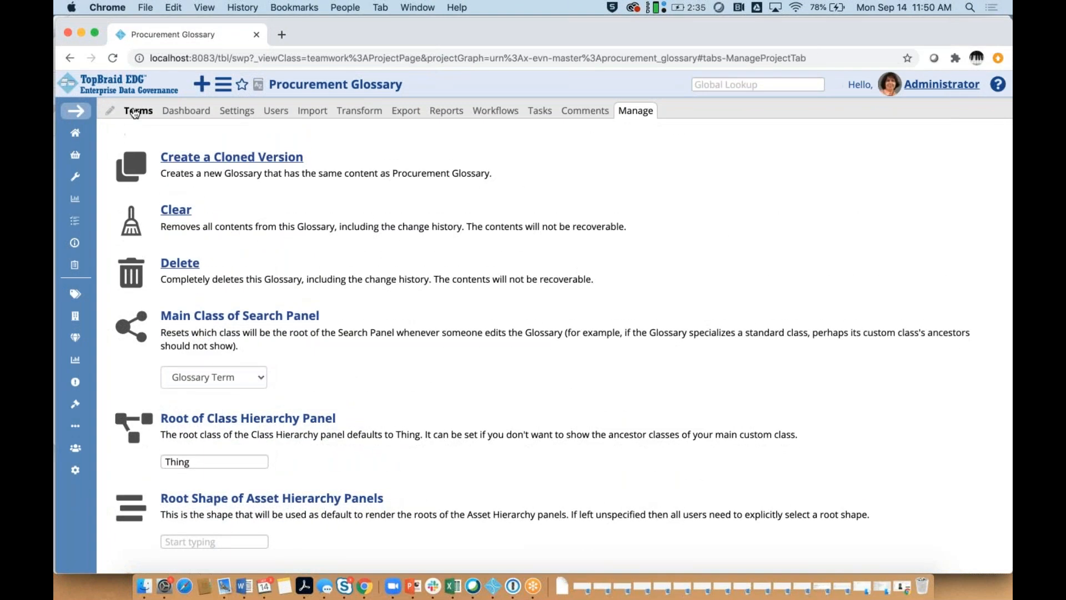
{"action": "left_click", "coordinate": [136, 113]}
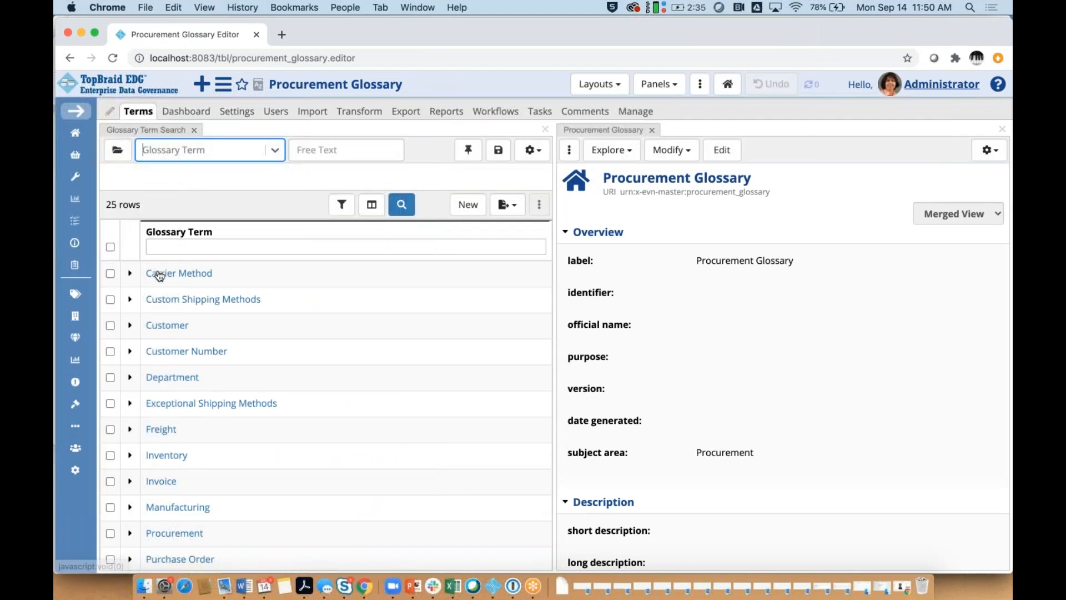
Step: Open the Carrier Method term, widen its details panel, and scroll to Governance Roles
{"action": "left_click", "coordinate": [159, 274]}
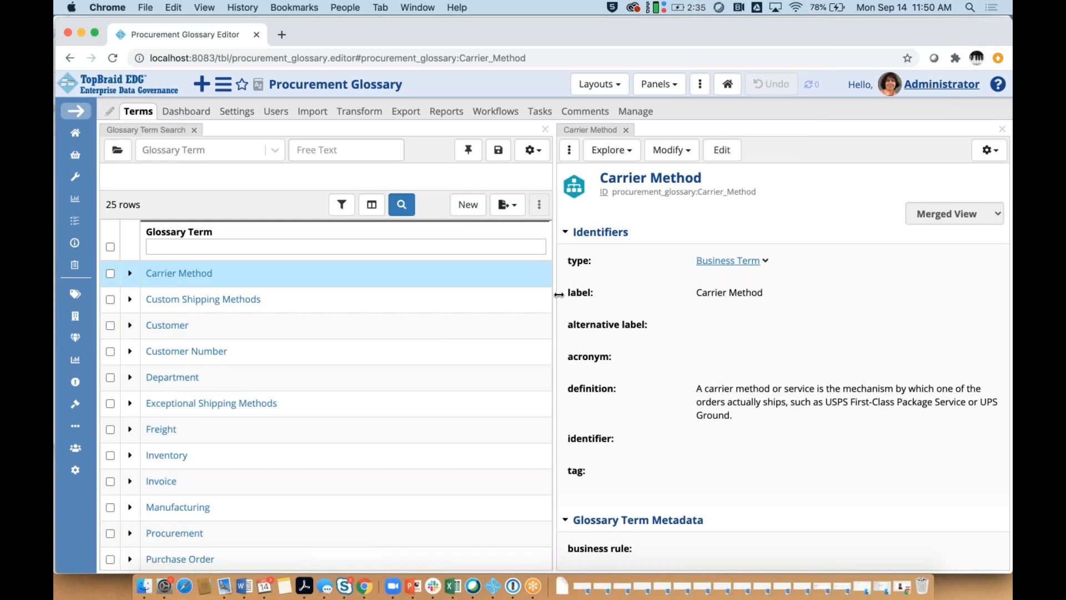
{"action": "left_click_drag", "start_coordinate": [555, 295], "coordinate": [473, 293]}
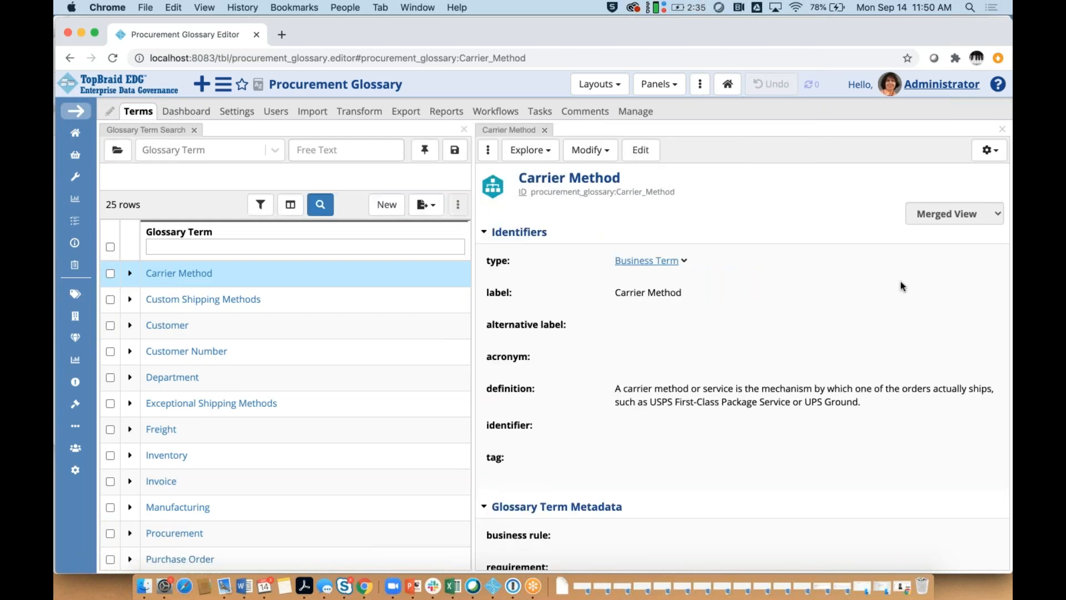
{"action": "scroll", "coordinate": [902, 286], "scroll_direction": "down", "scroll_amount": 15}
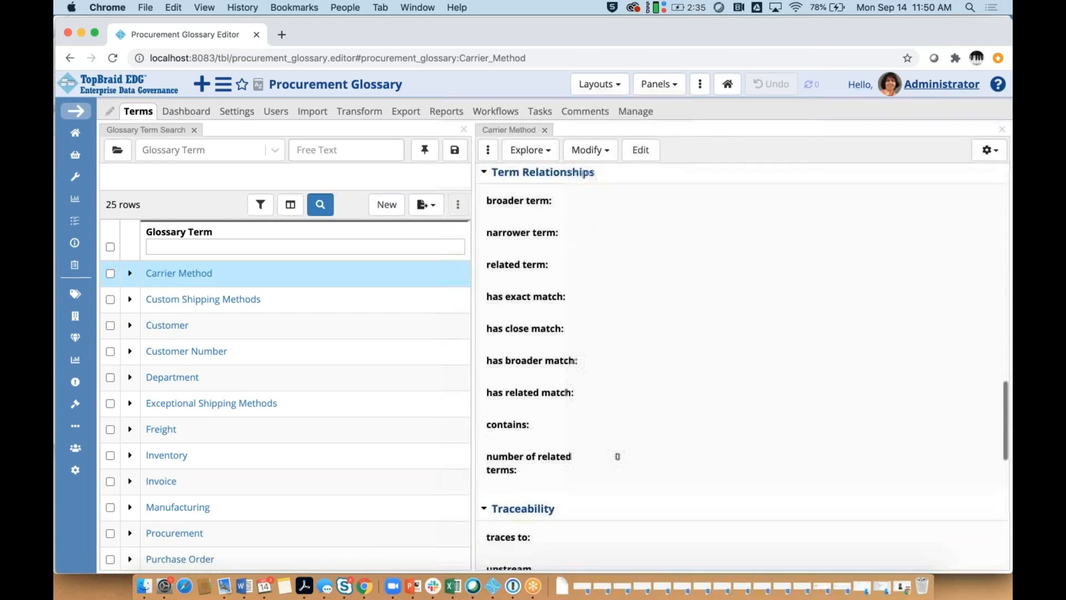
{"action": "scroll", "coordinate": [742, 366], "scroll_direction": "down", "scroll_amount": 6}
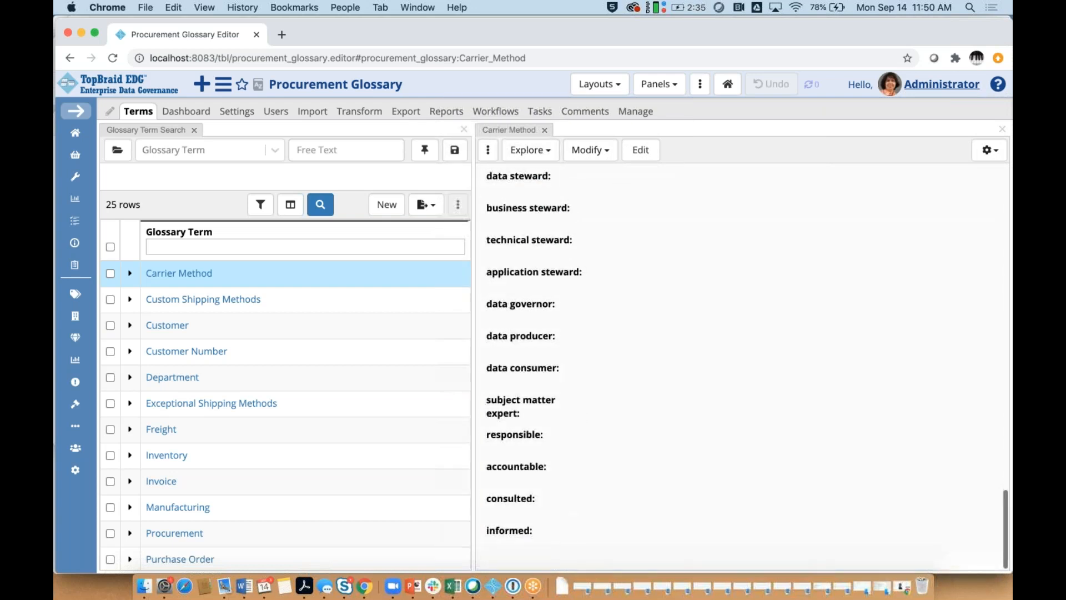
{"action": "scroll", "coordinate": [901, 291], "scroll_direction": "down", "scroll_amount": 1}
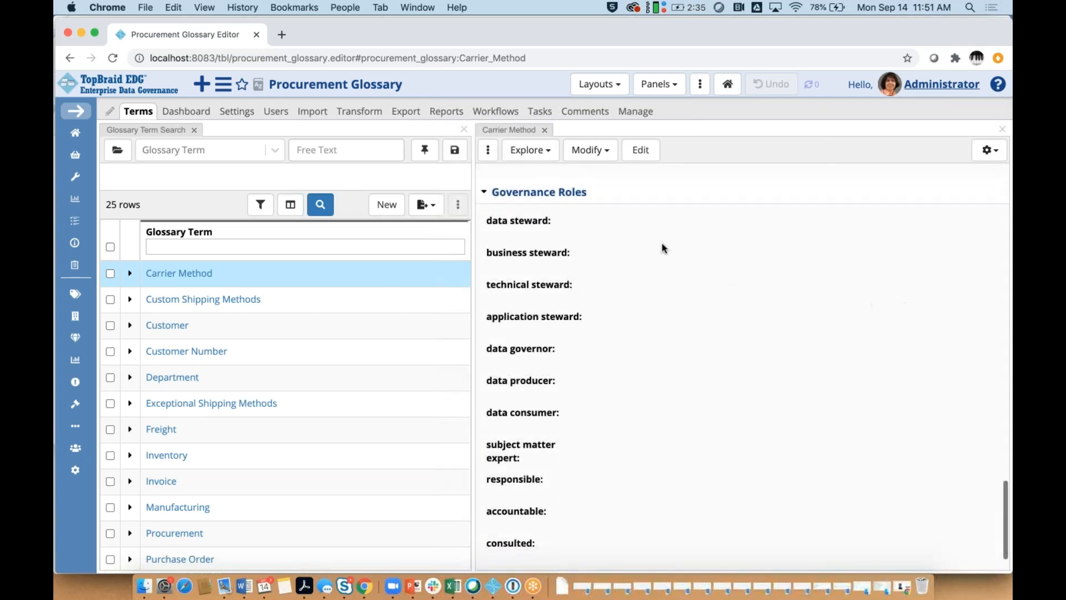
Step: Put Carrier Method's business steward field in edit mode and view its people list without choosing
{"action": "left_click", "coordinate": [591, 255]}
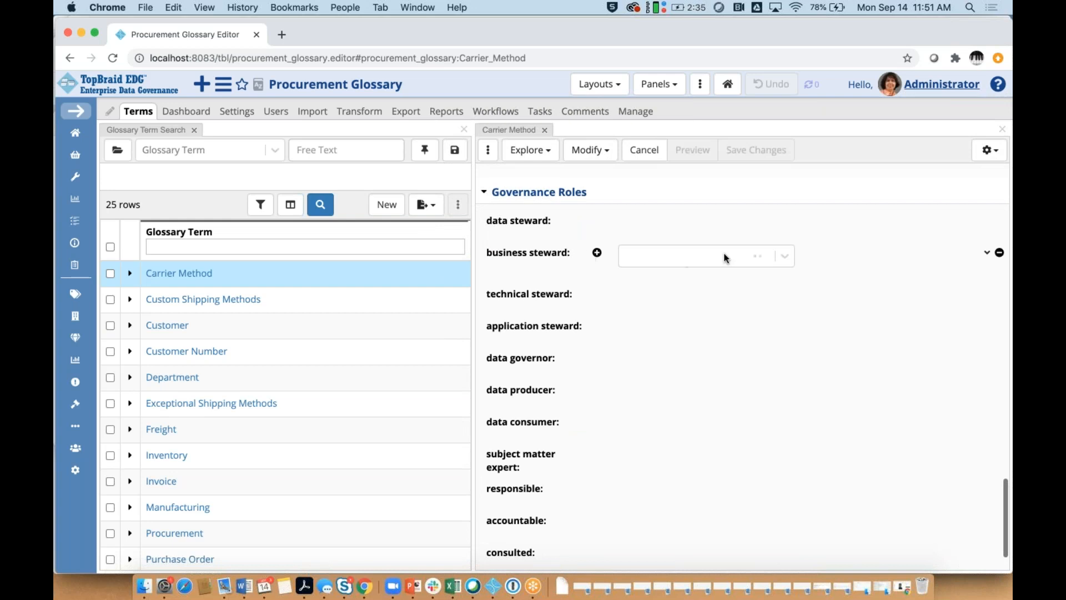
{"action": "left_click", "coordinate": [782, 258]}
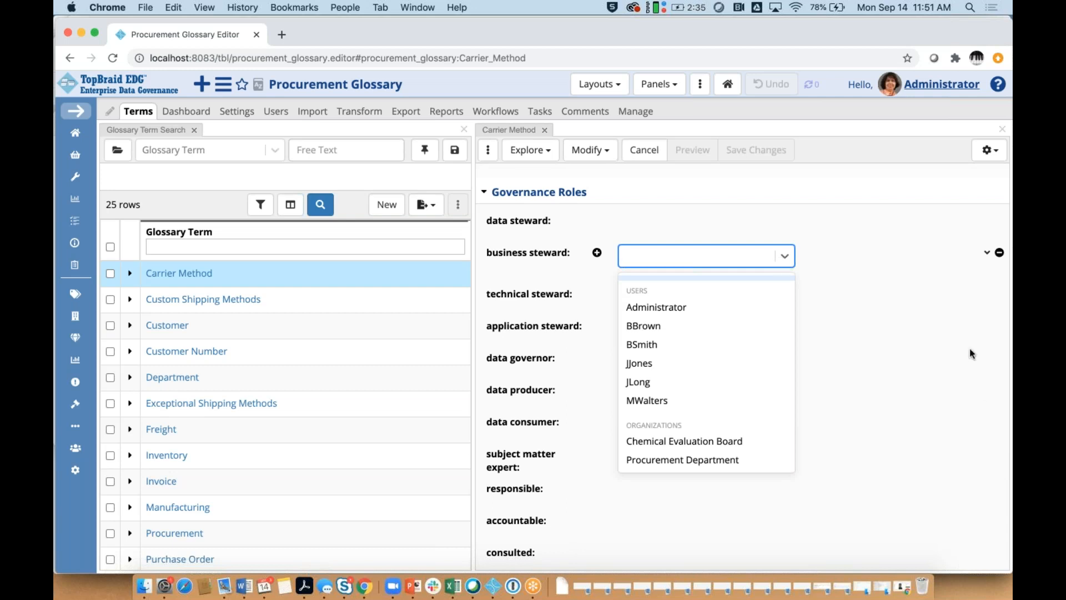
{"action": "left_click", "coordinate": [988, 422]}
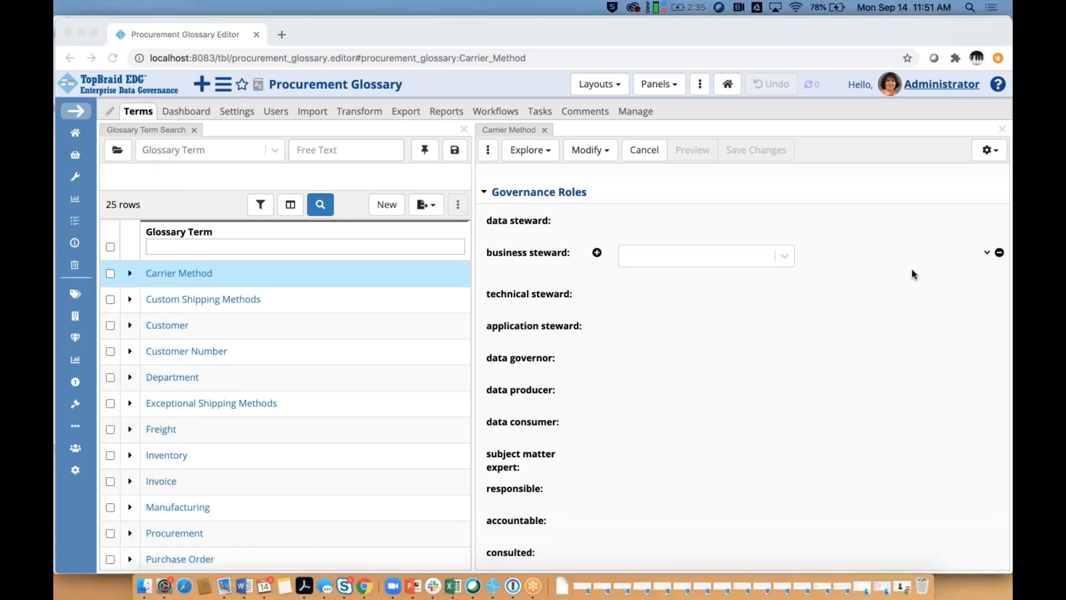